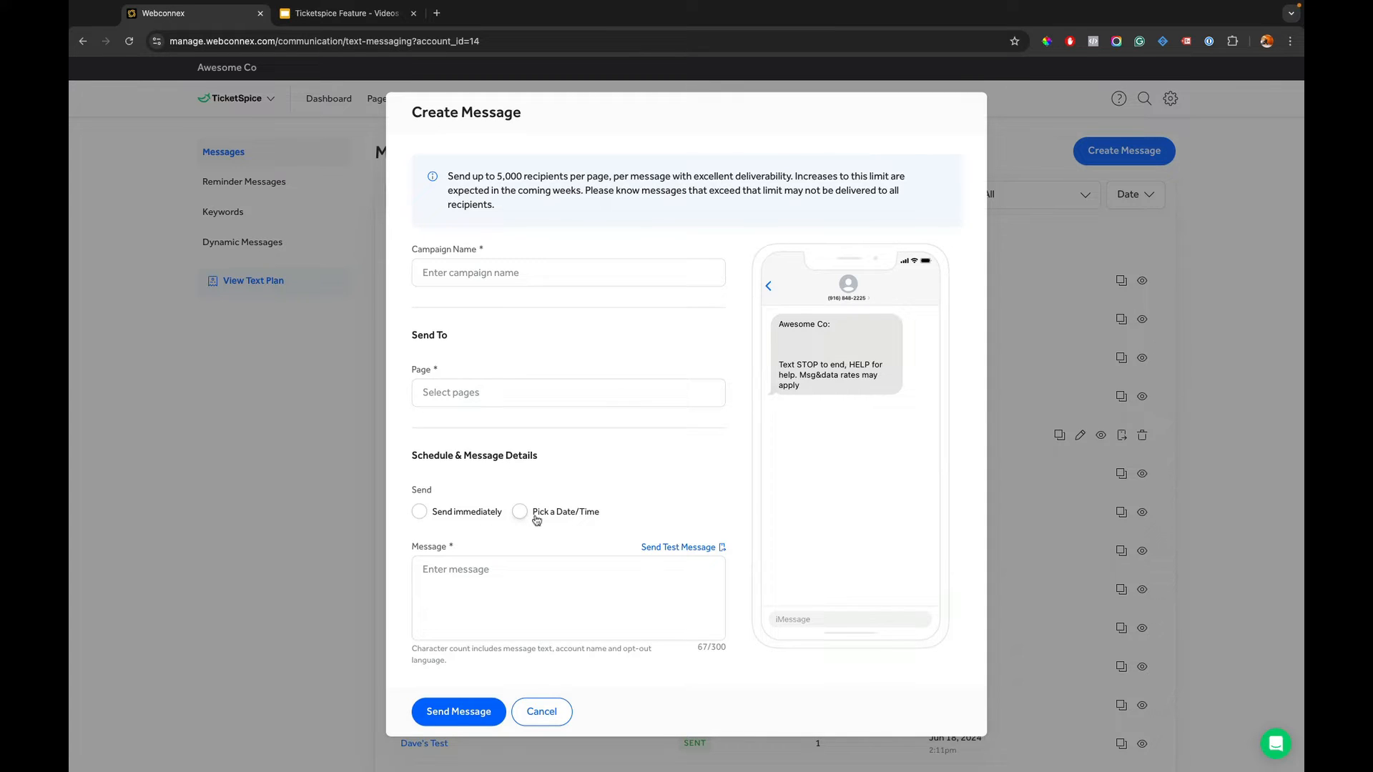
# - Choose 3rd Coast Comedy Show as the page whose ticket holders receive the message
pyautogui.click(567, 393)
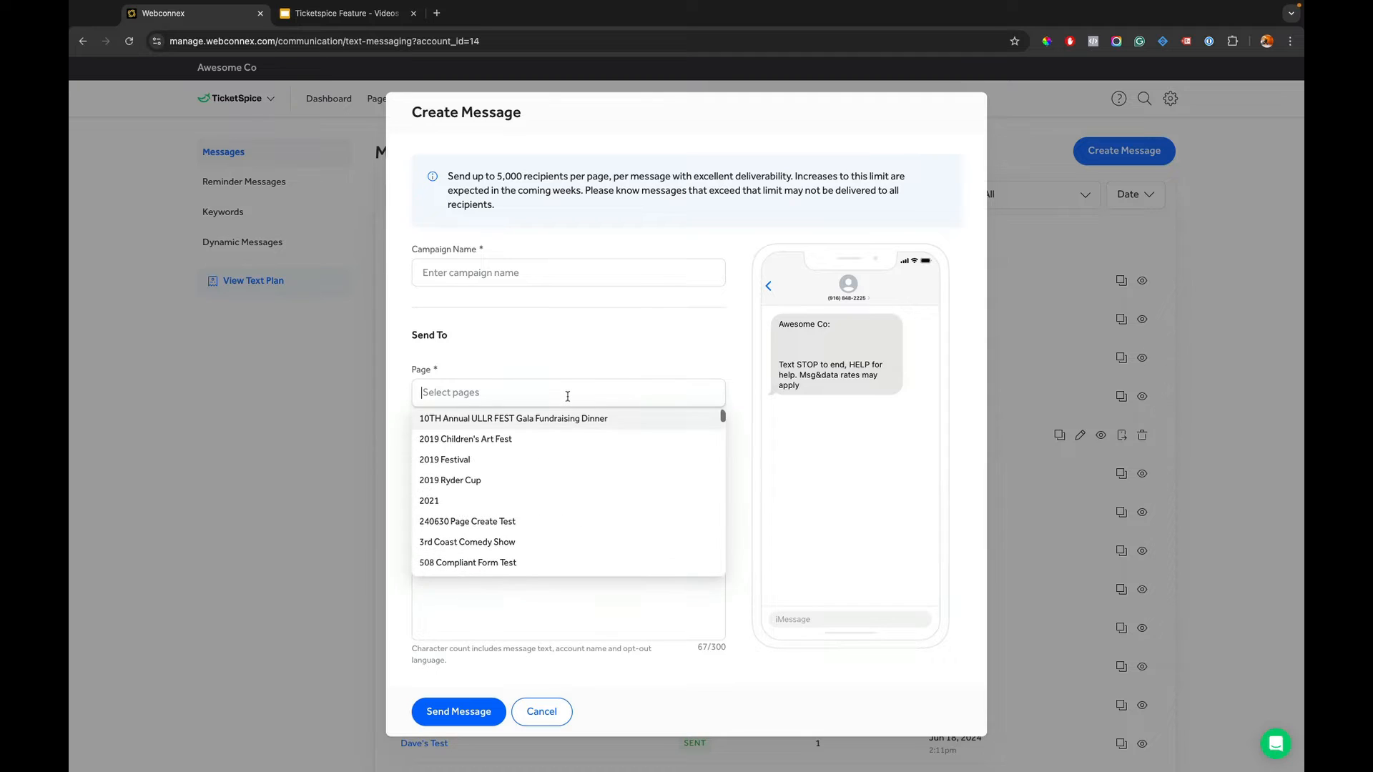
pyautogui.click(555, 541)
pyautogui.click(419, 451)
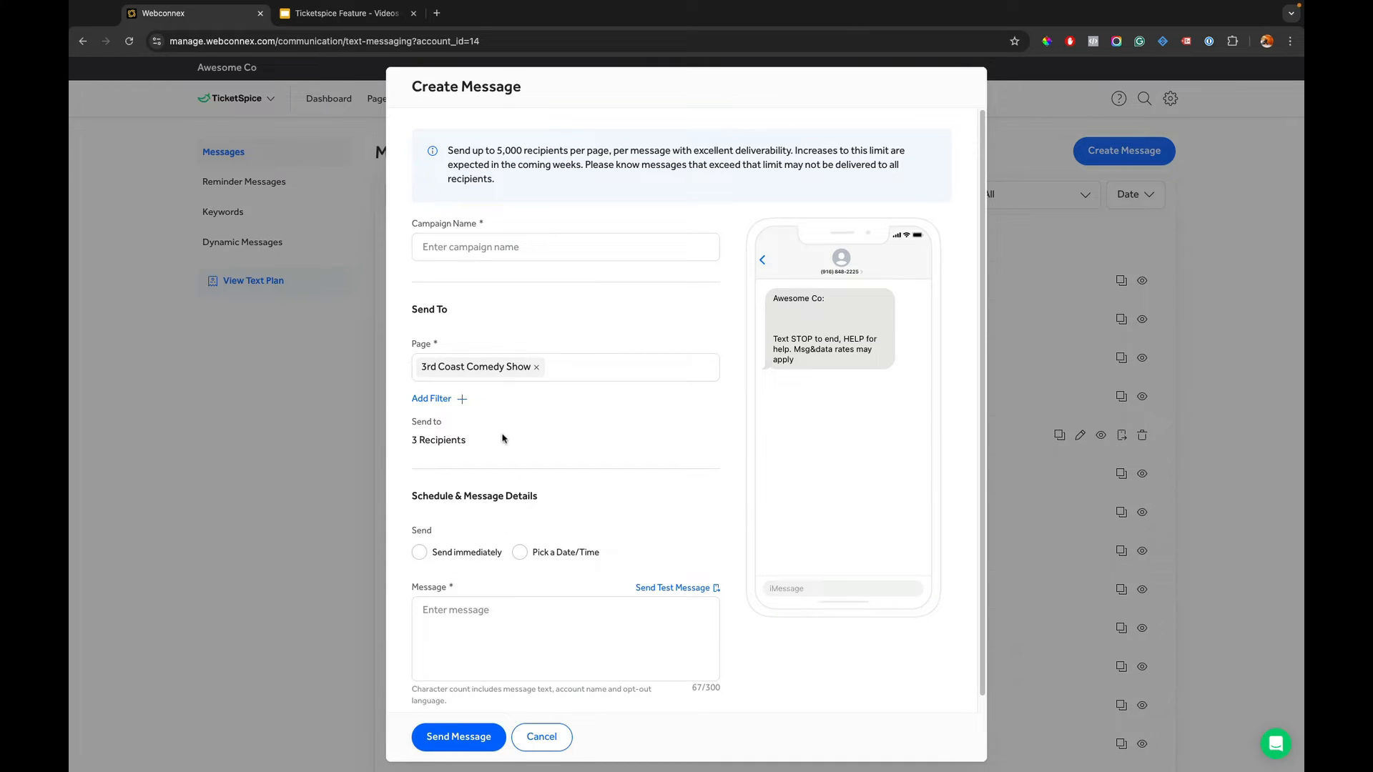
# - Review which recipient filters are available for the selected page and discard the unsent message
pyautogui.click(462, 402)
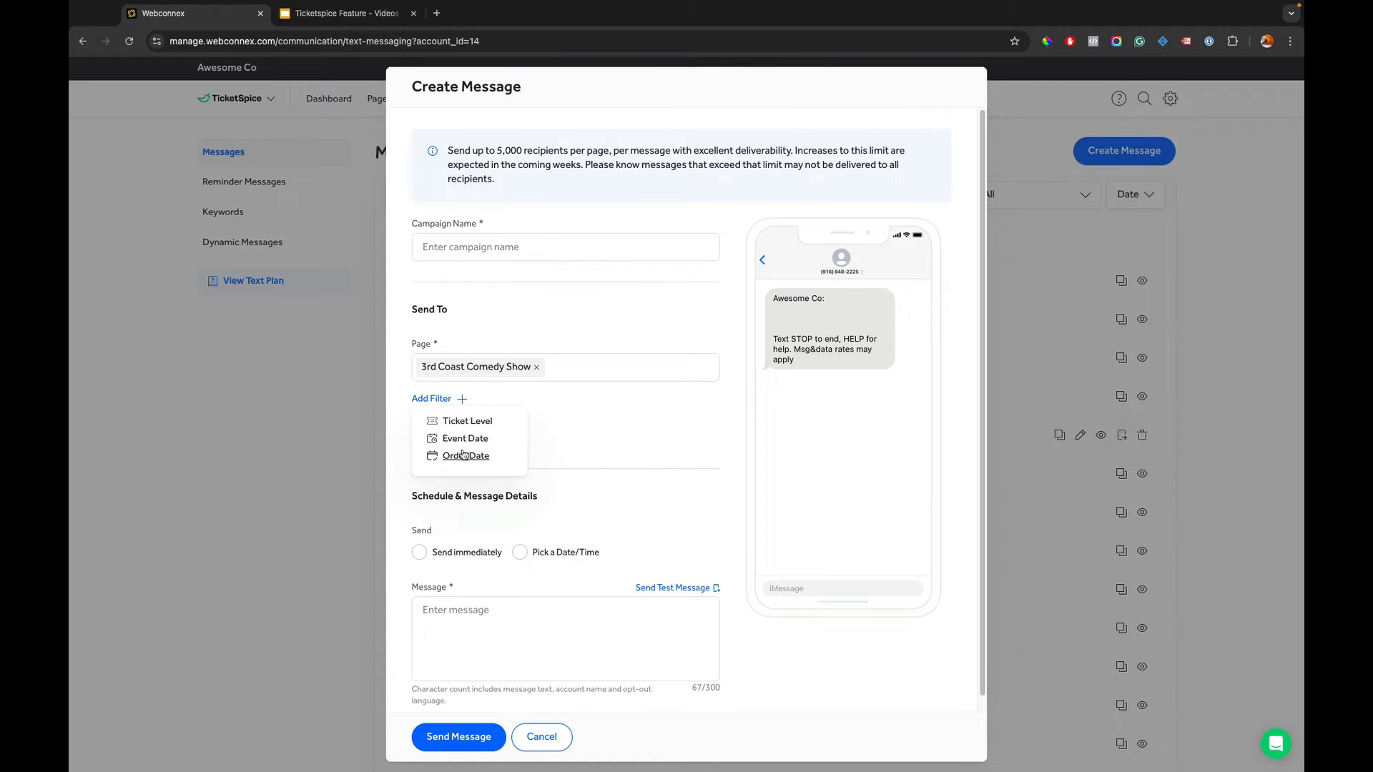
pyautogui.click(651, 420)
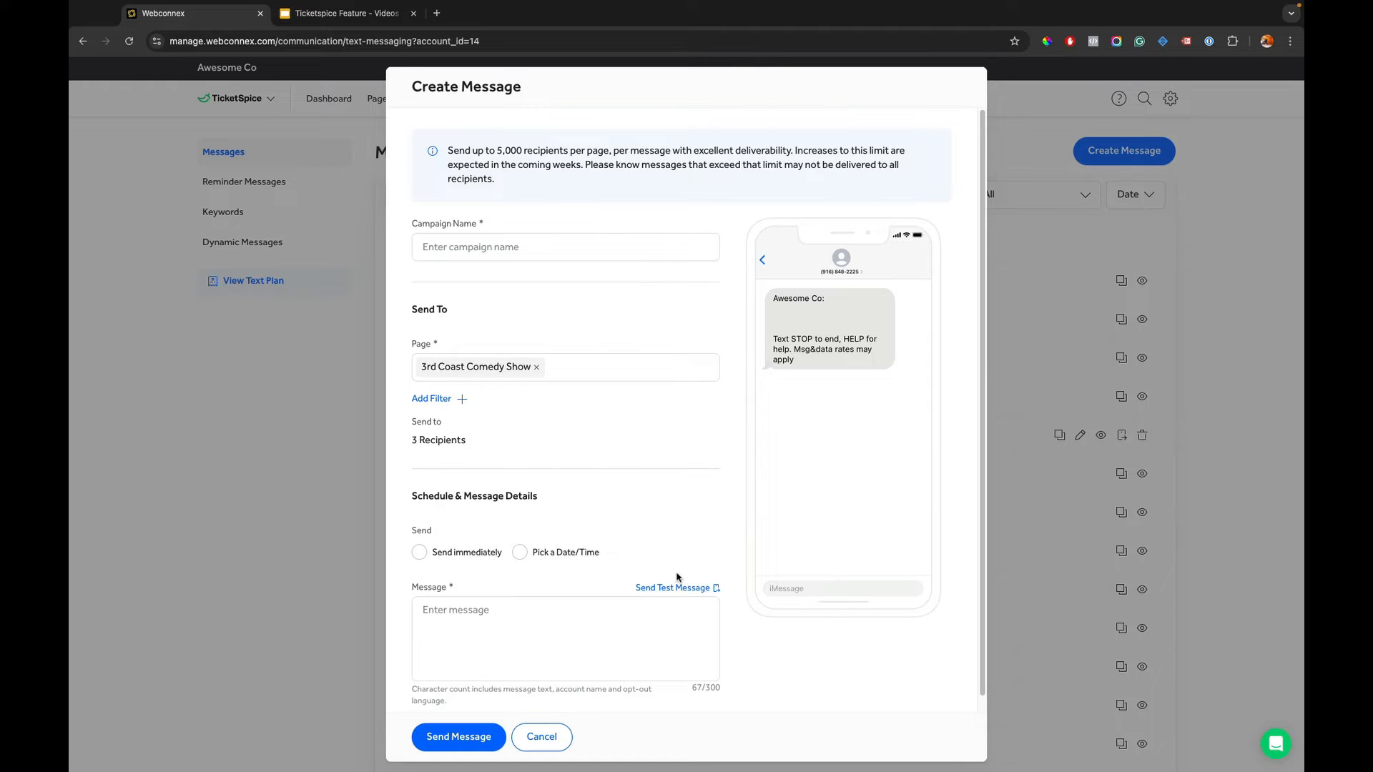
pyautogui.click(565, 736)
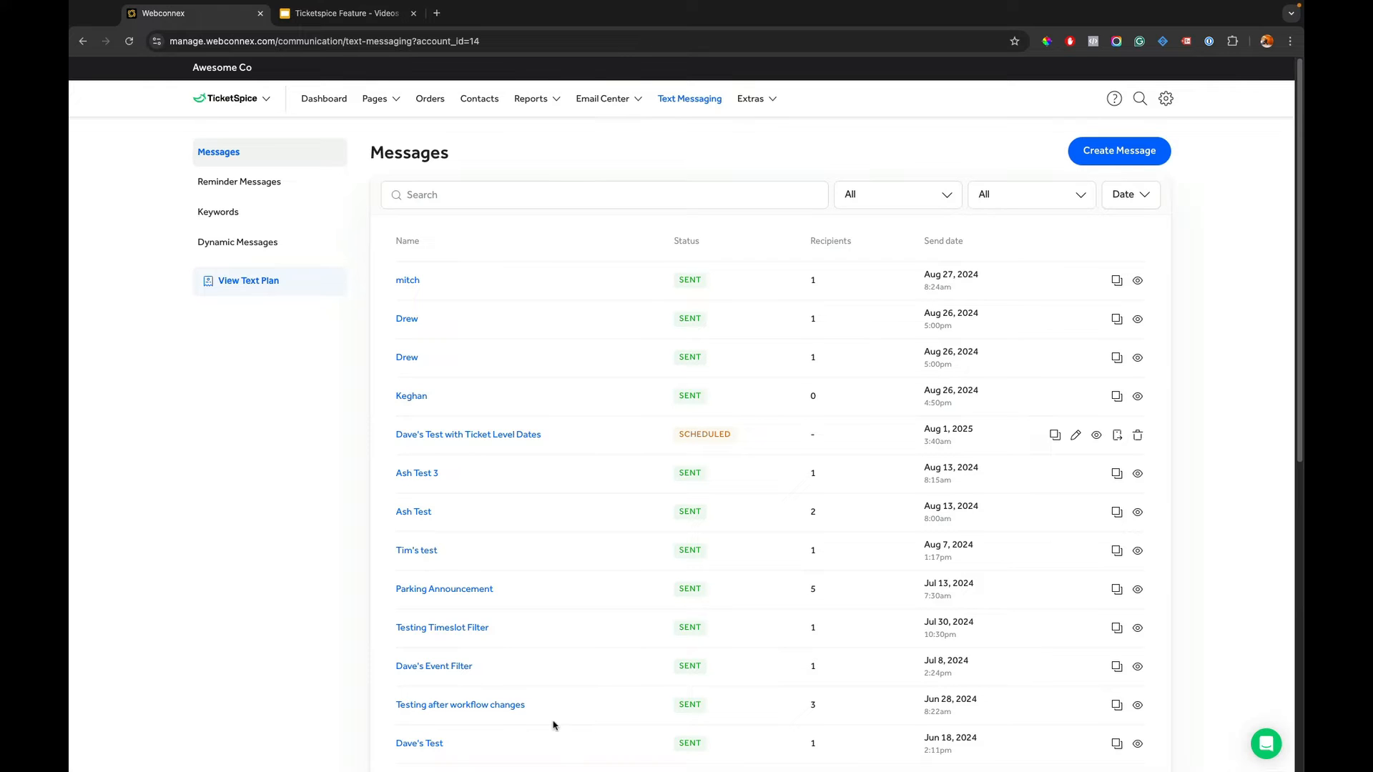
# - Create a reminder message and name the campaign with the presenter's first name followed by "Reminder Text"
pyautogui.click(275, 186)
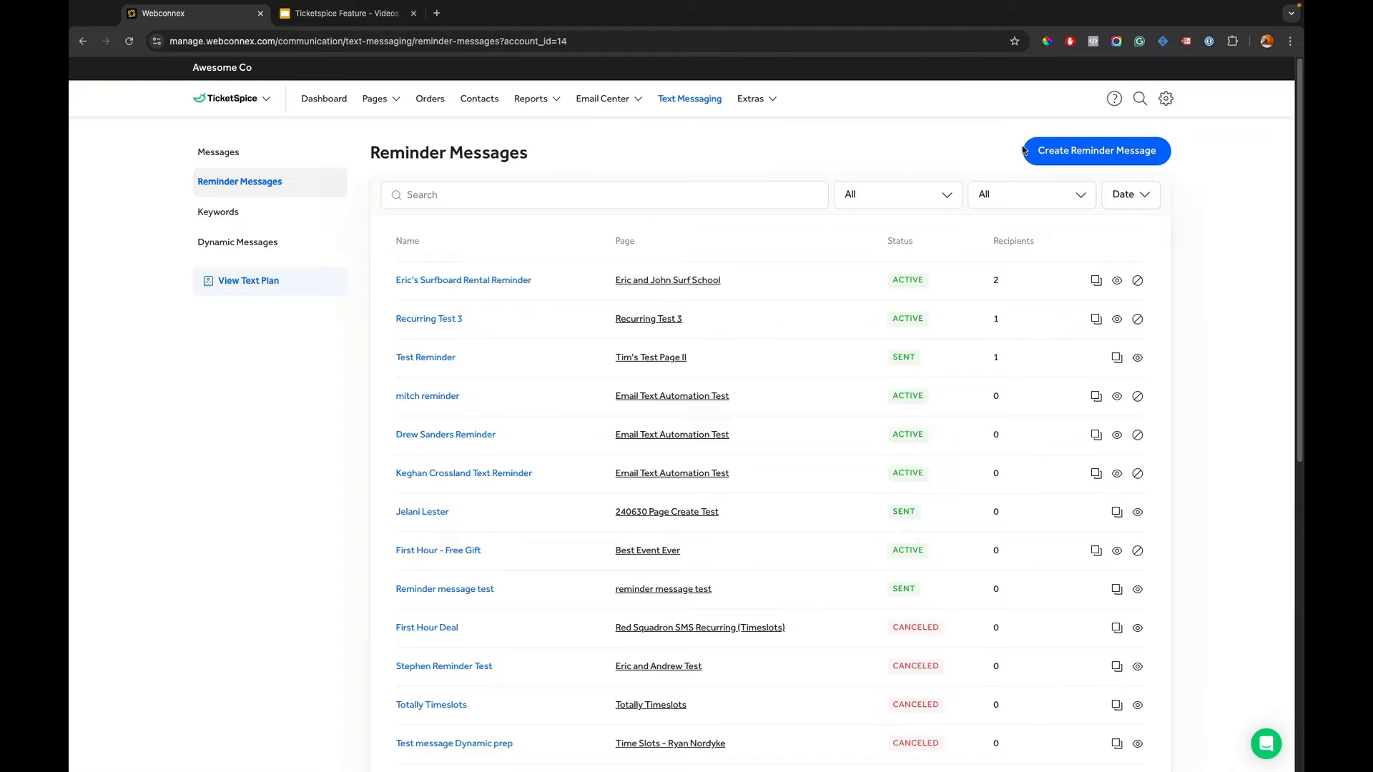
pyautogui.click(1080, 150)
pyautogui.click(581, 207)
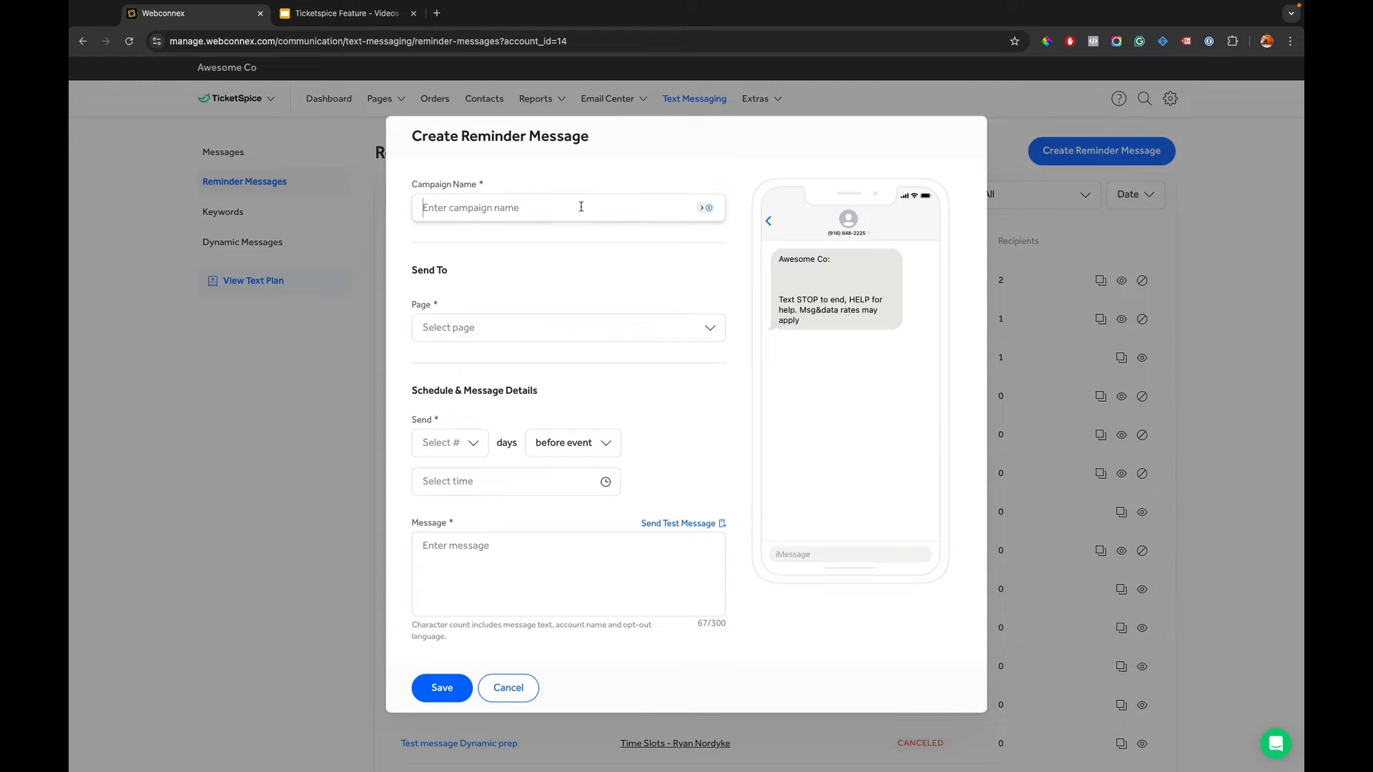
pyautogui.write('Eric Reminder Text')
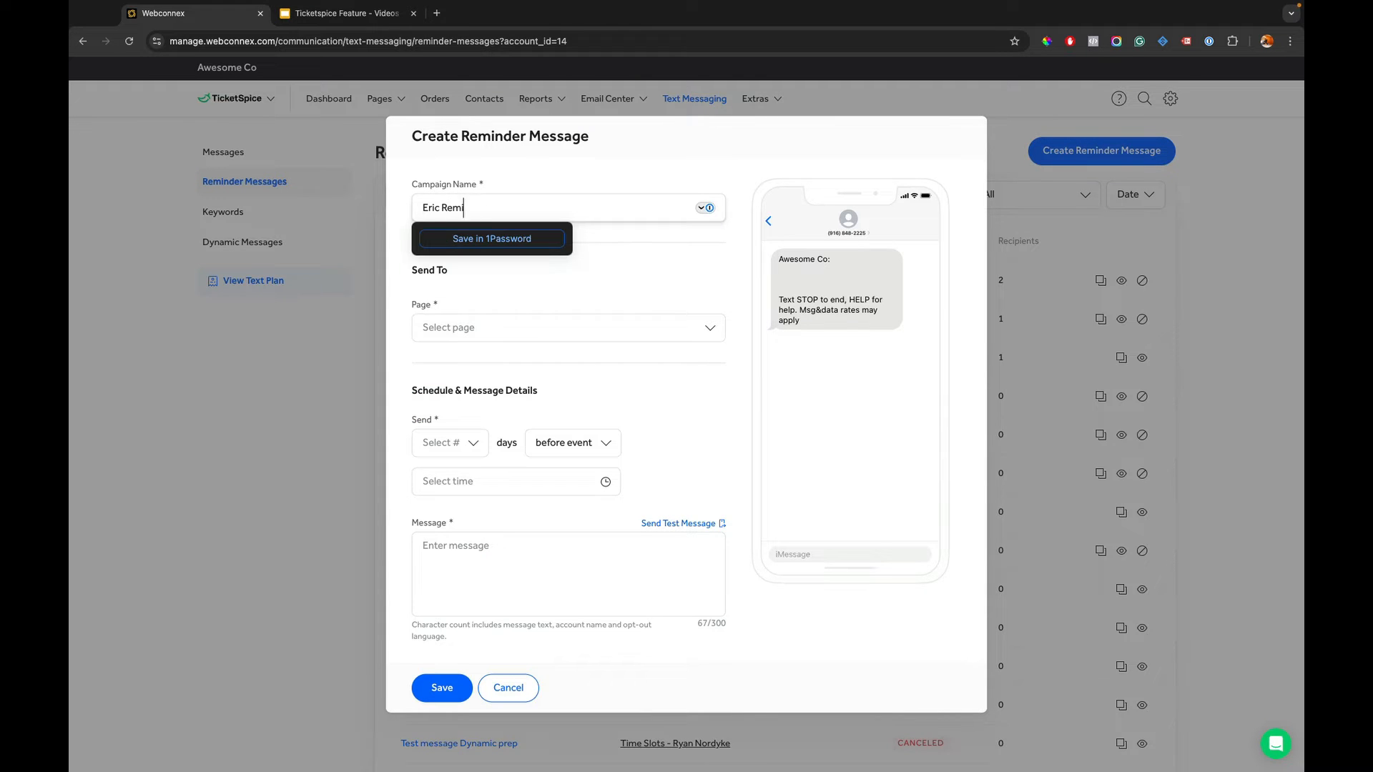
# - Search the reminder's pages for "timed" and select the first matching timed event
pyautogui.click(618, 336)
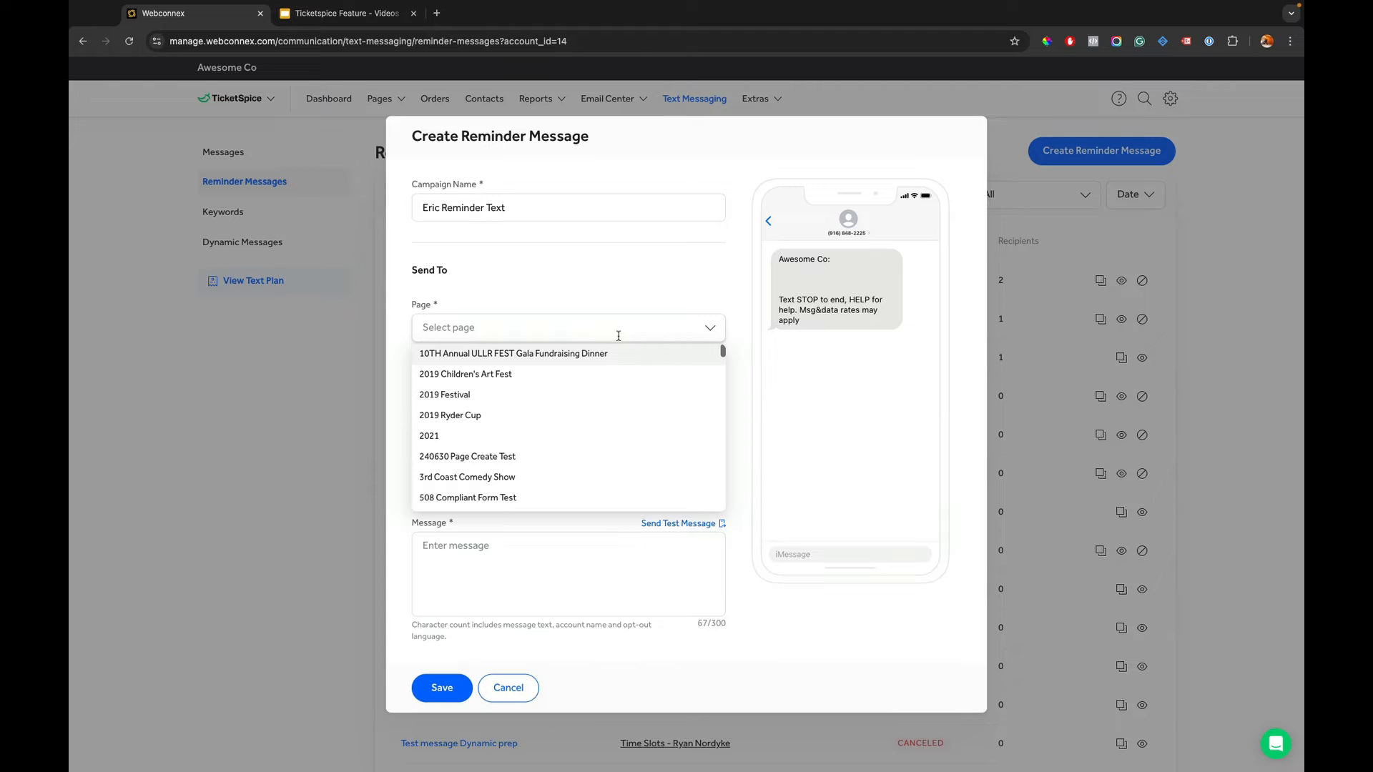
pyautogui.write('timed')
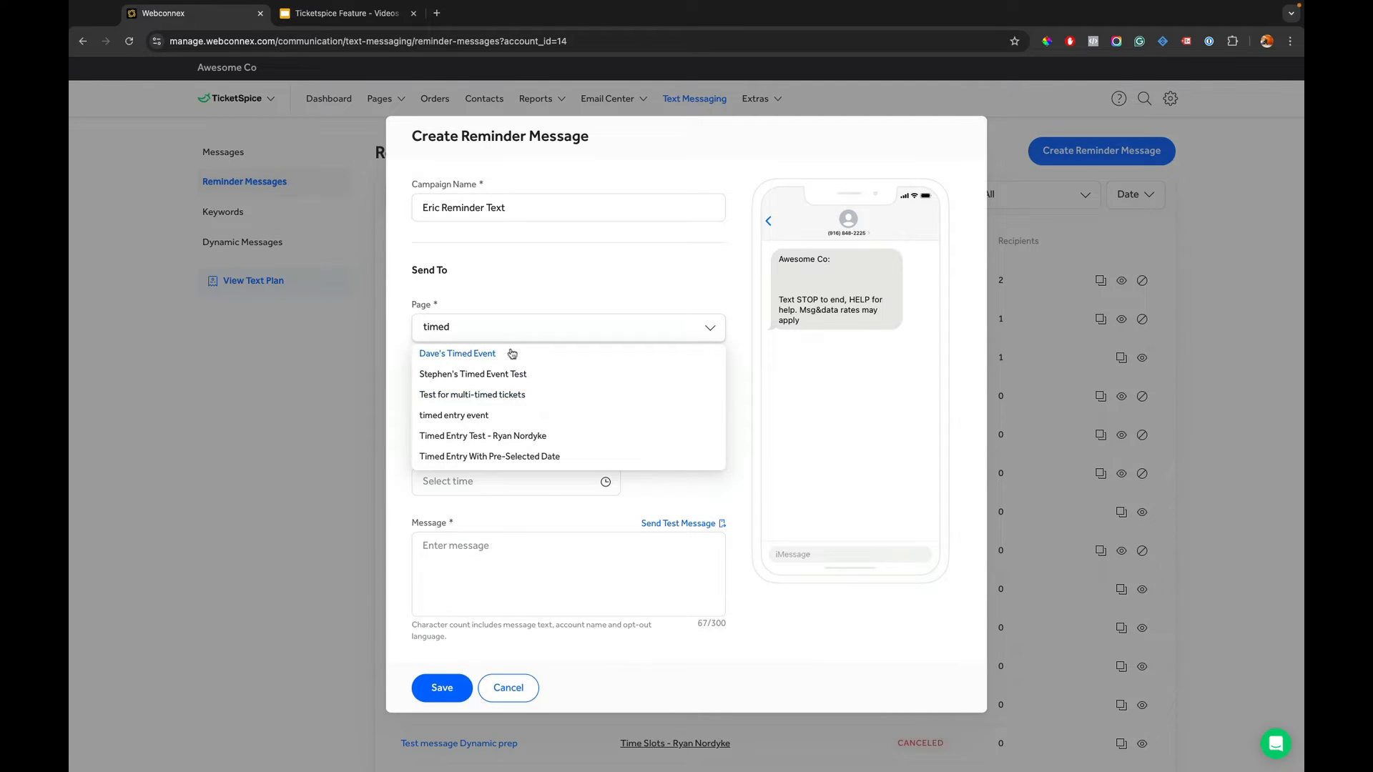
pyautogui.click(555, 353)
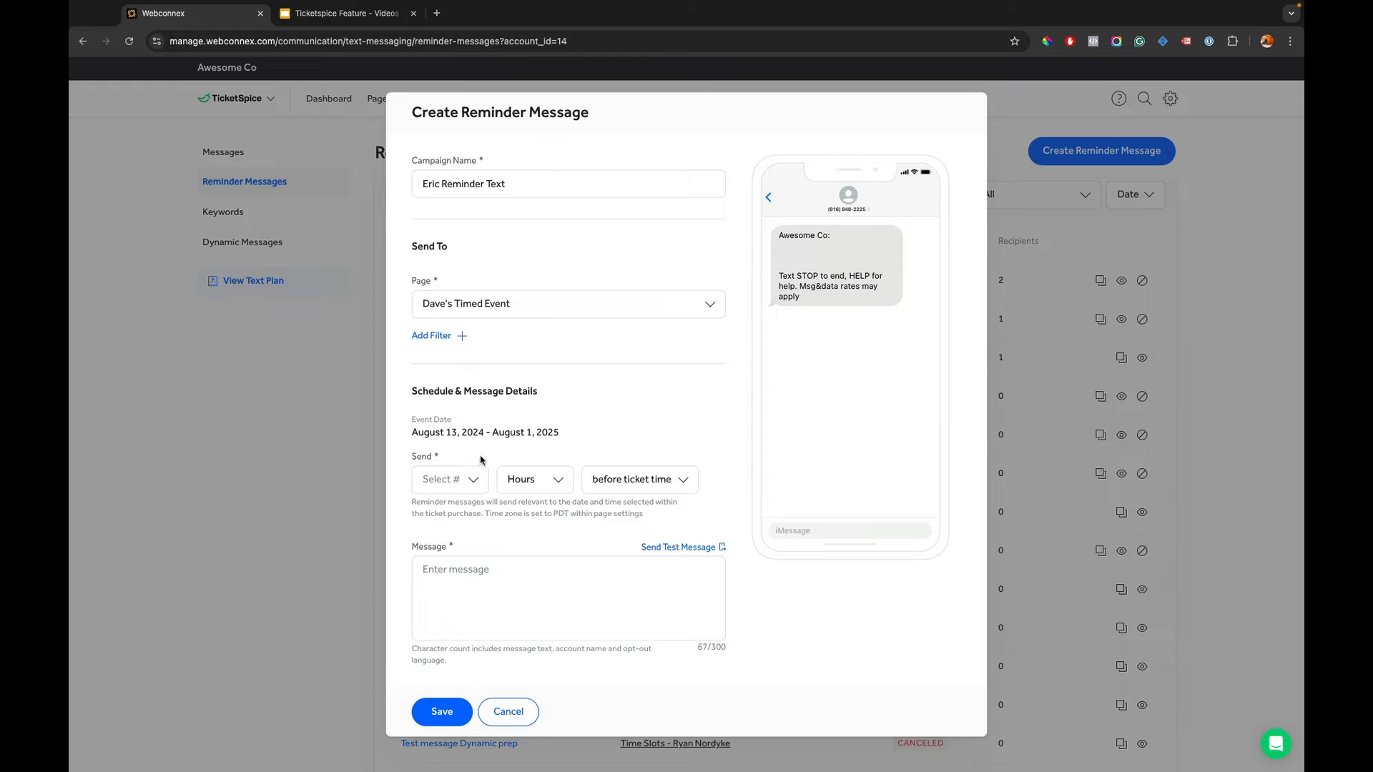
# - Set the reminder to send 3 hours before ticket time and look through the higher number choices
pyautogui.click(478, 482)
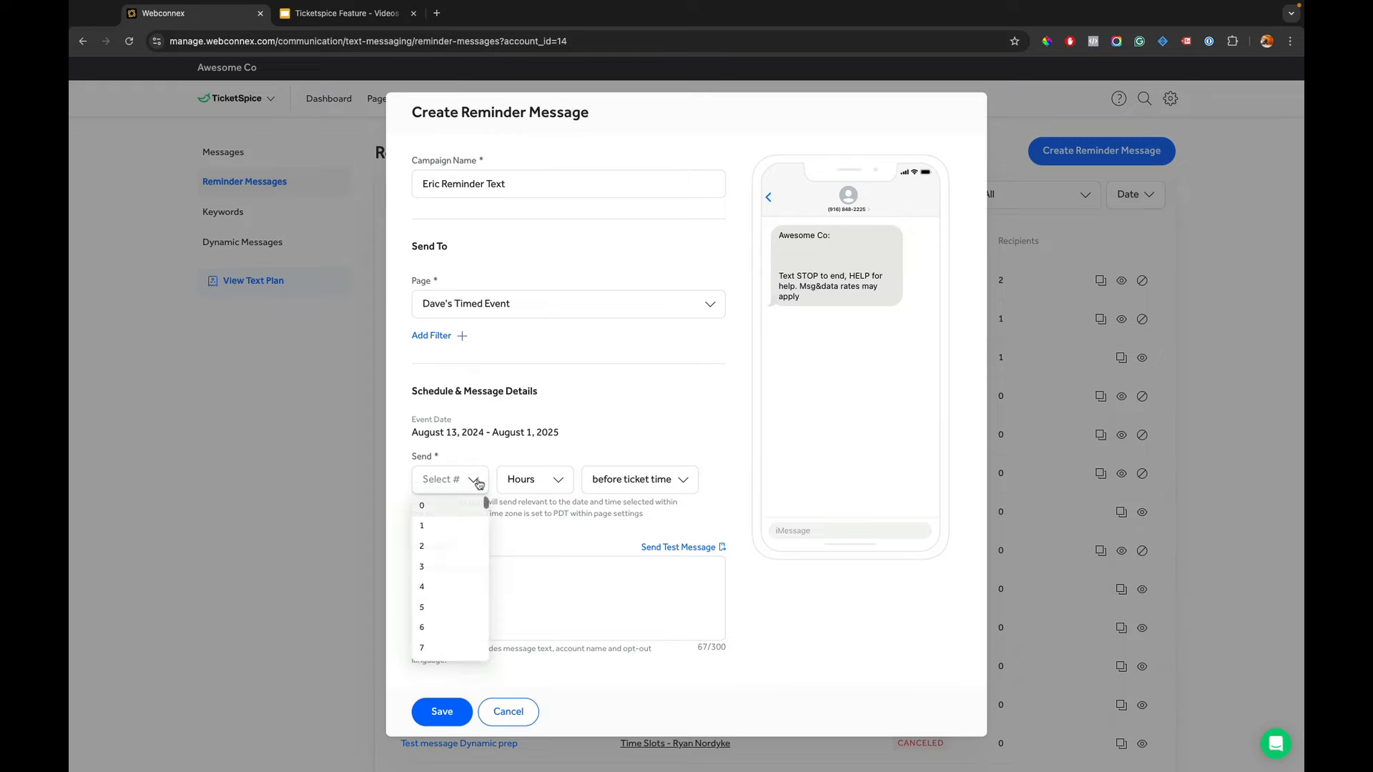
pyautogui.click(456, 567)
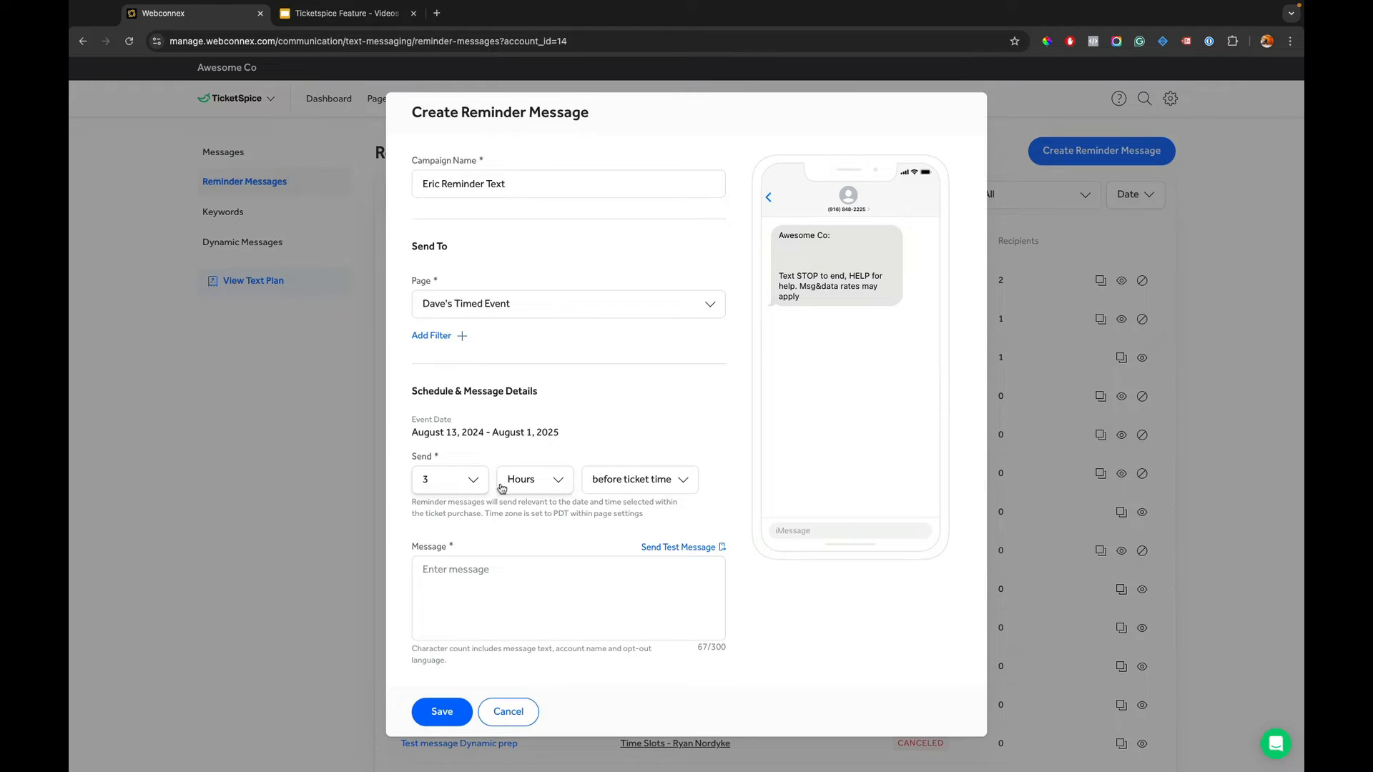
pyautogui.click(476, 489)
pyautogui.scroll(-6, 463, 558)
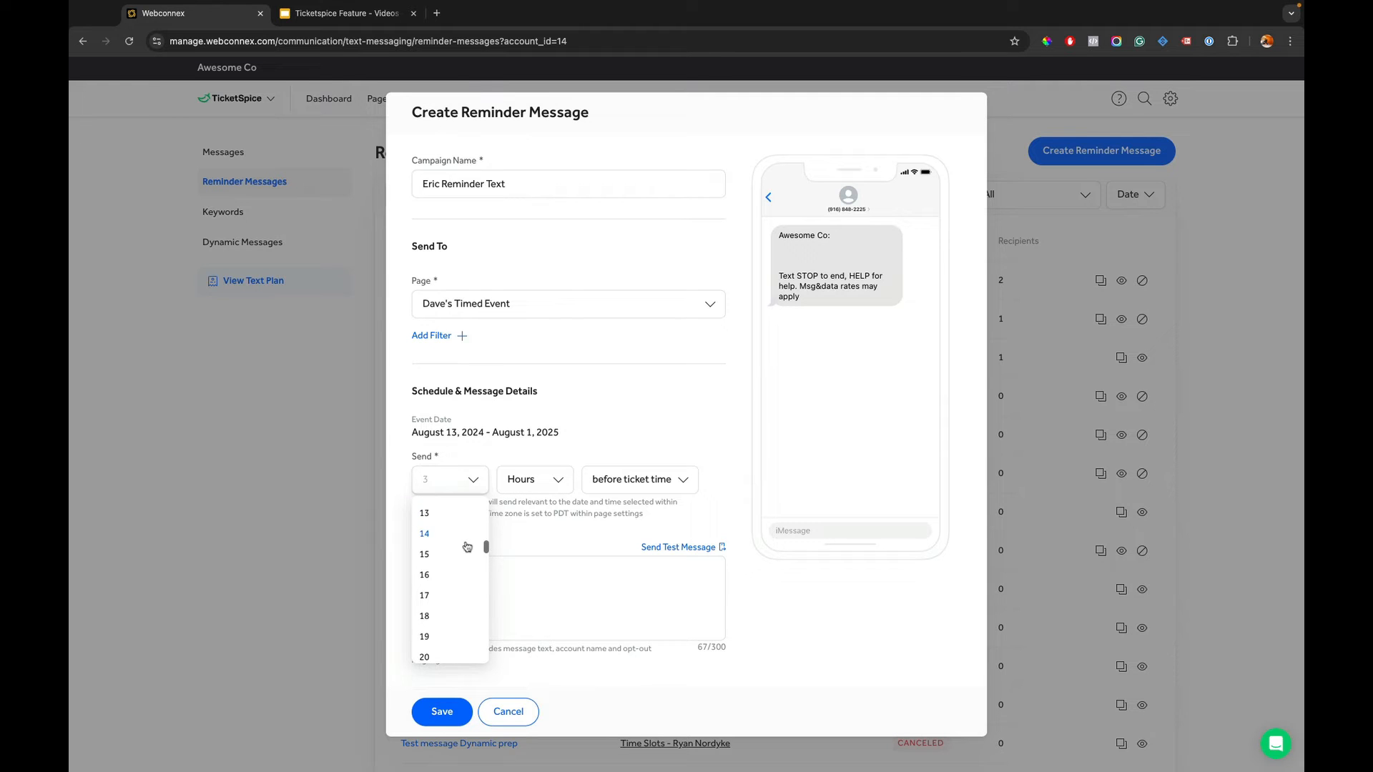
pyautogui.click(583, 388)
# - Change the reminder's send timing to 25 minutes before ticket time
pyautogui.click(543, 479)
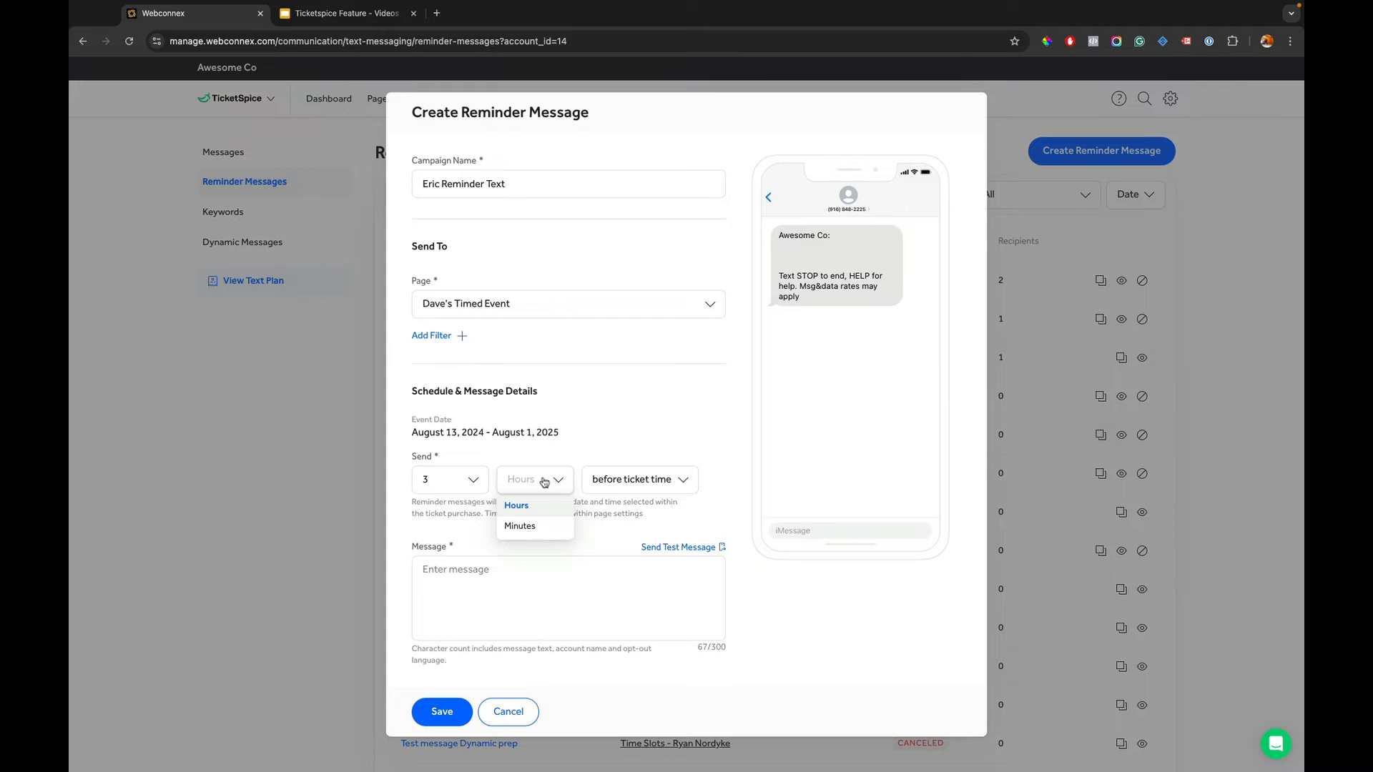
pyautogui.click(545, 528)
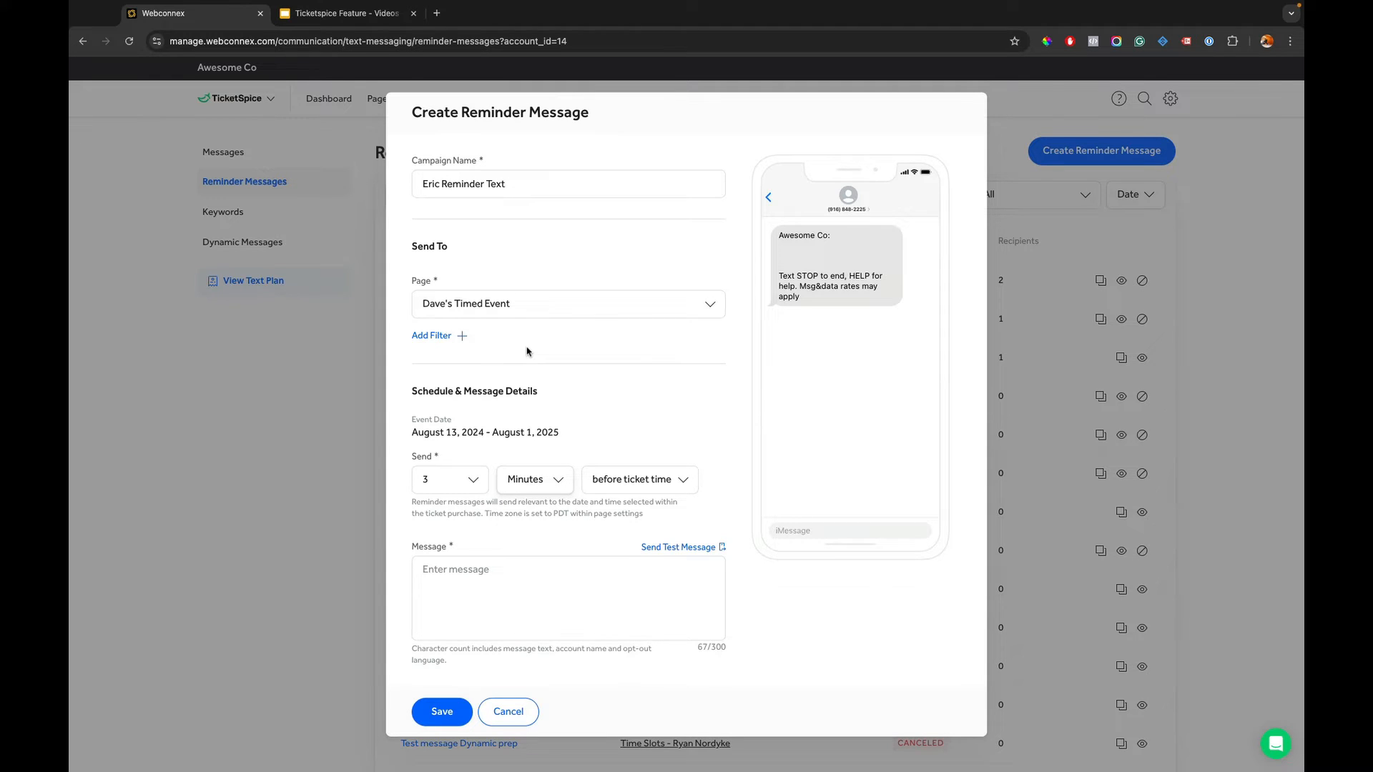
pyautogui.click(460, 485)
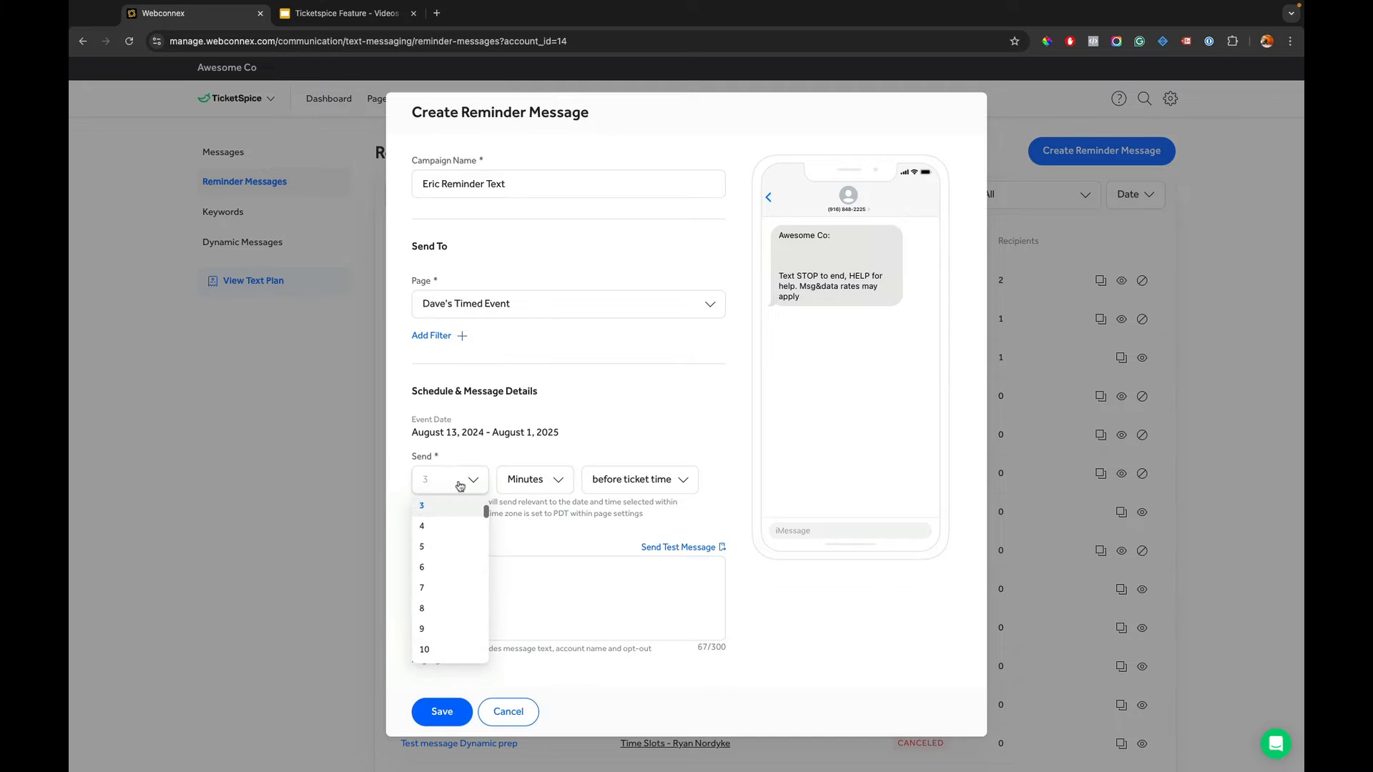
pyautogui.scroll(-5, 445, 555)
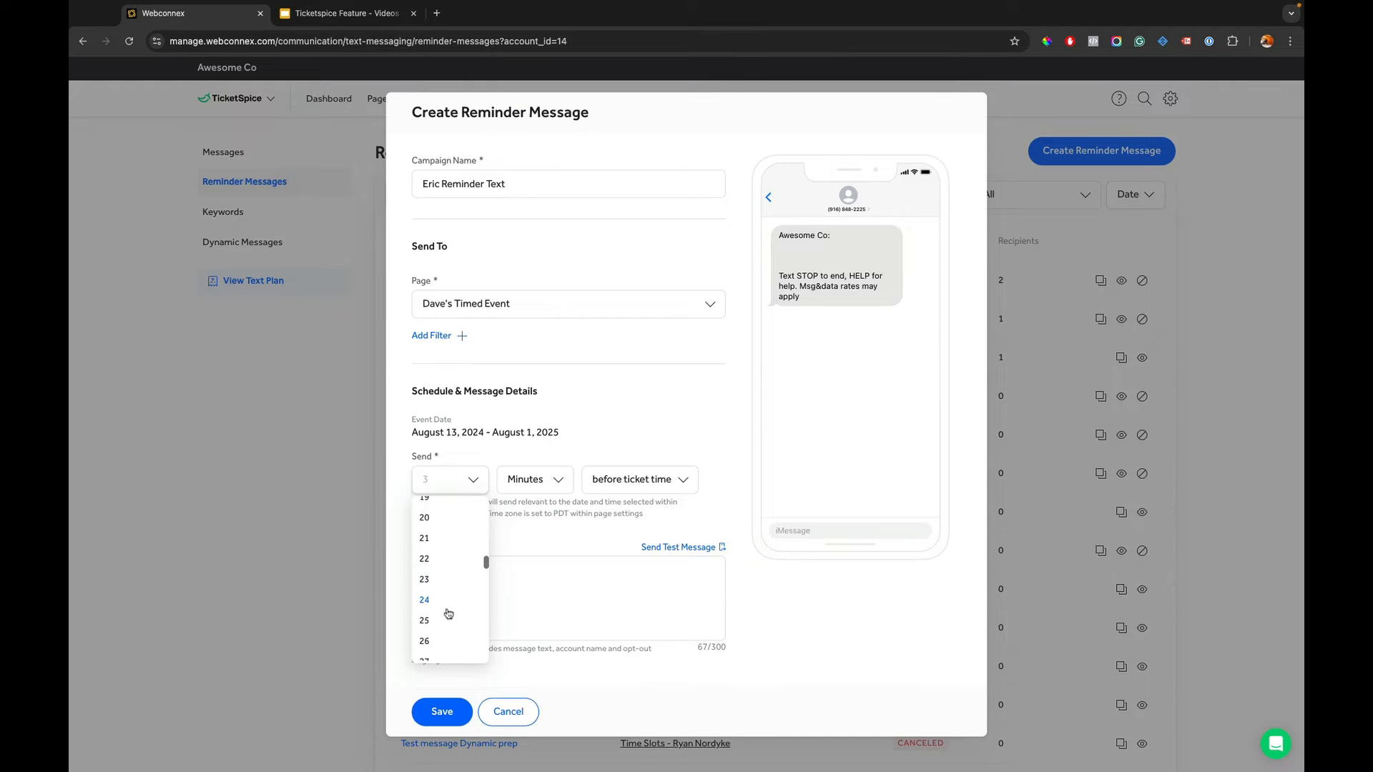
pyautogui.click(447, 612)
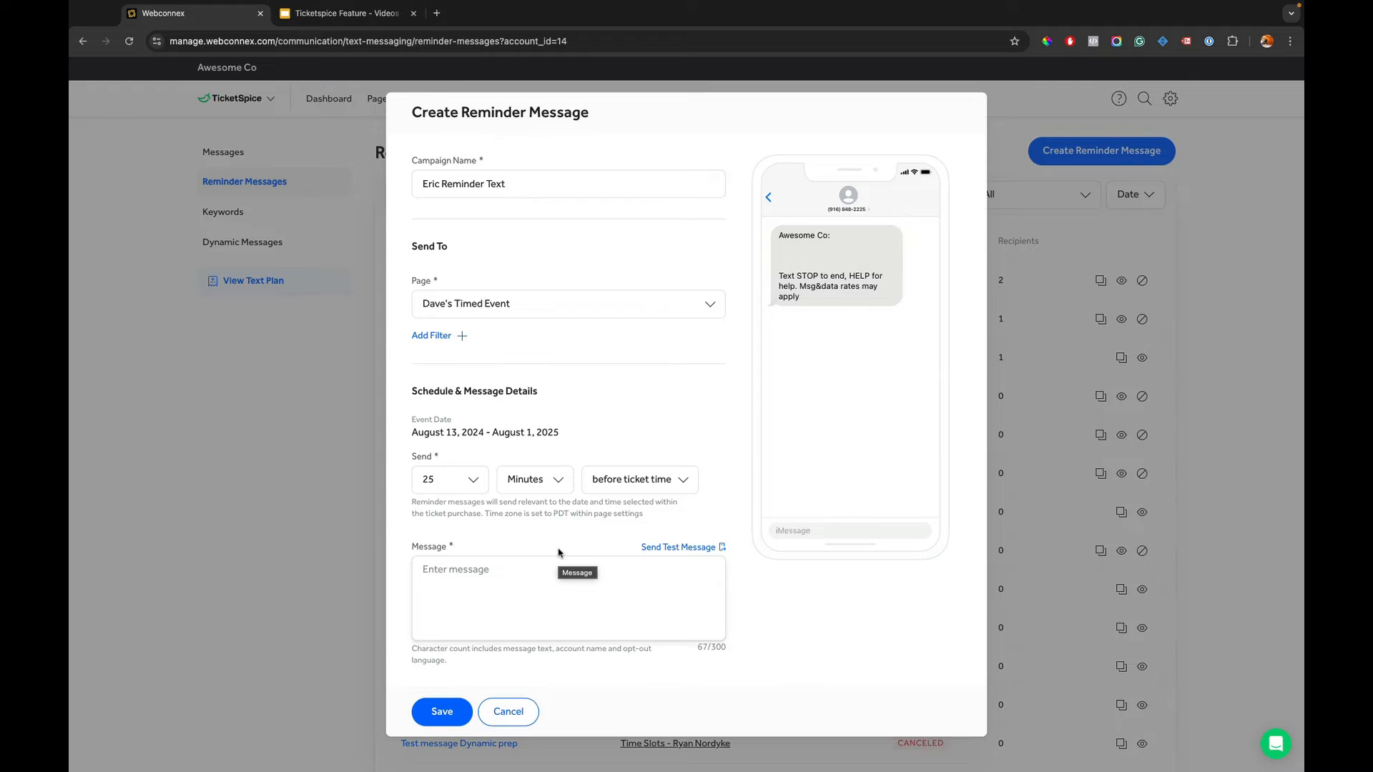
# - Add a Ticket Level filter to the reminder and limit it to Ticket Level One
pyautogui.click(442, 340)
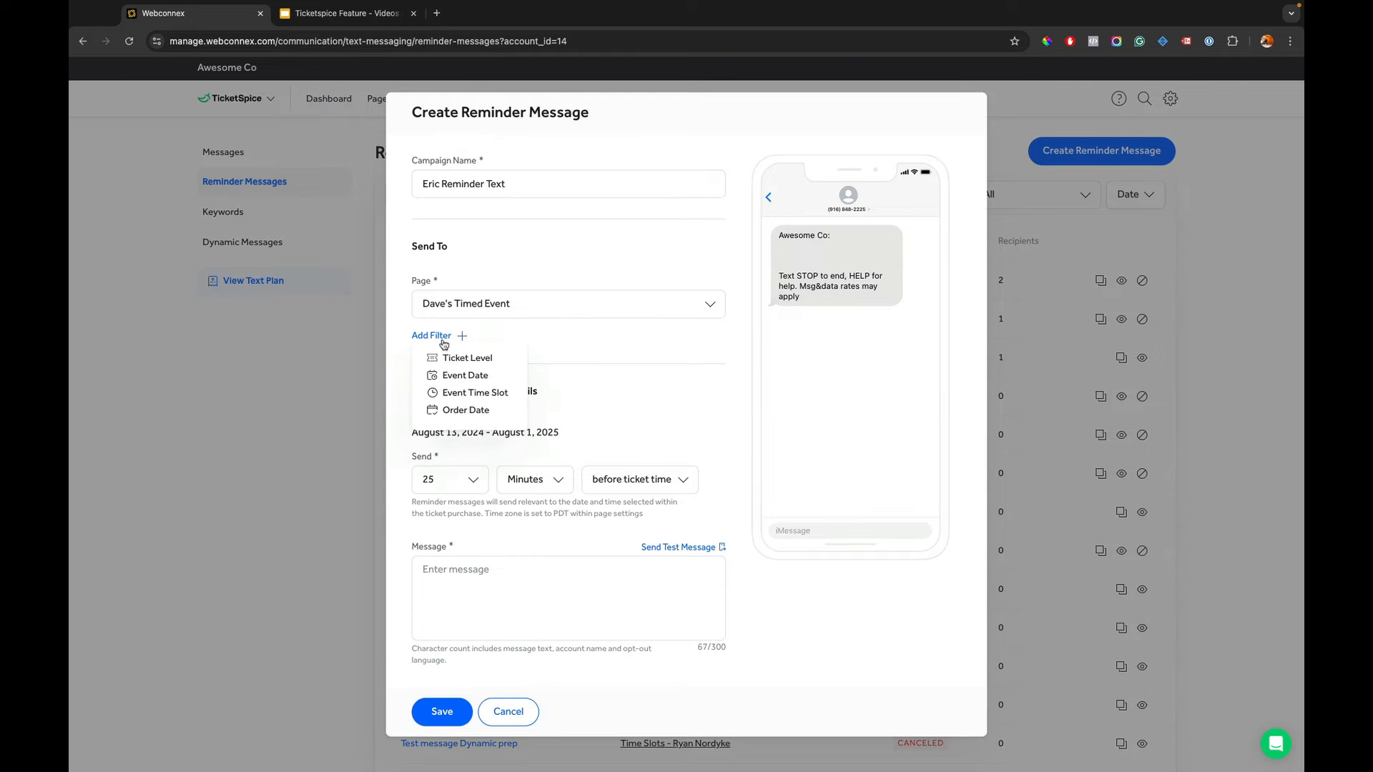
pyautogui.click(469, 360)
pyautogui.click(473, 333)
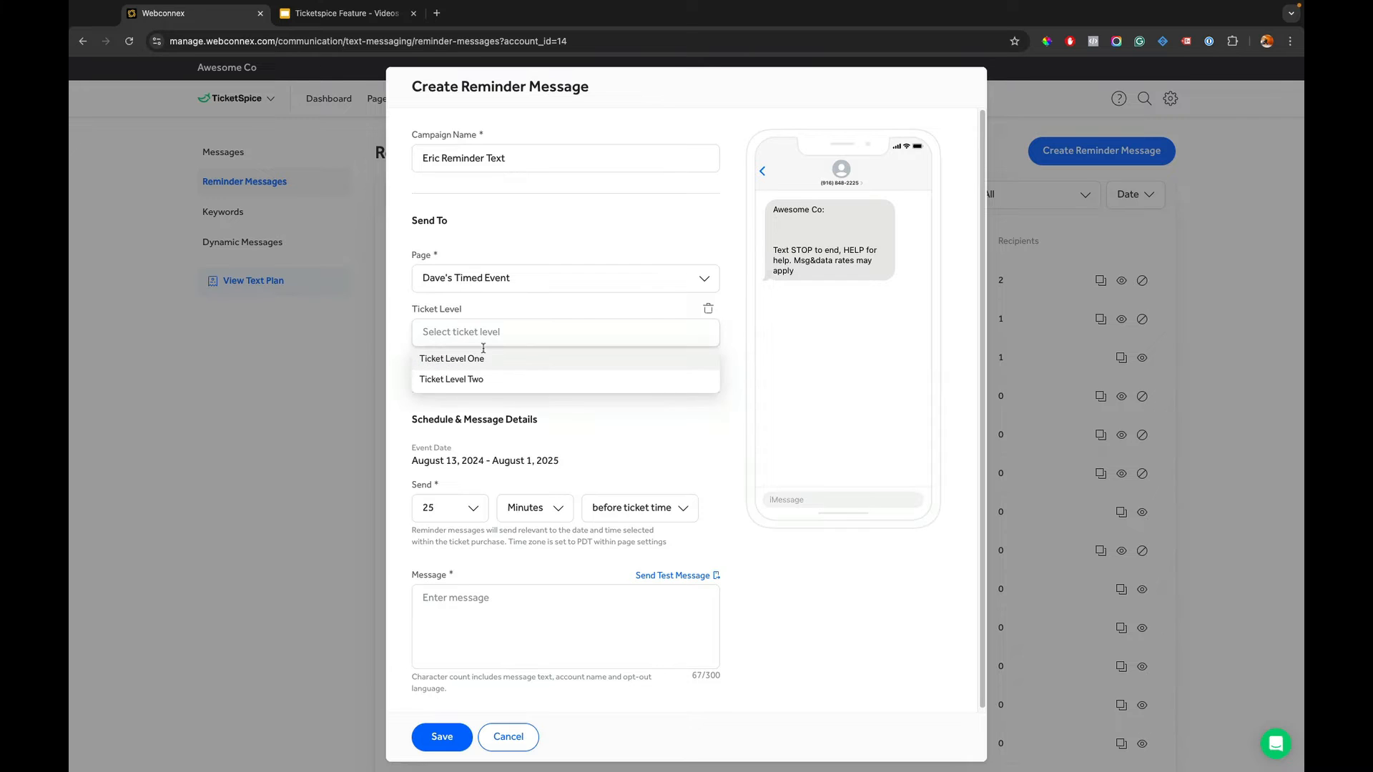
pyautogui.click(505, 359)
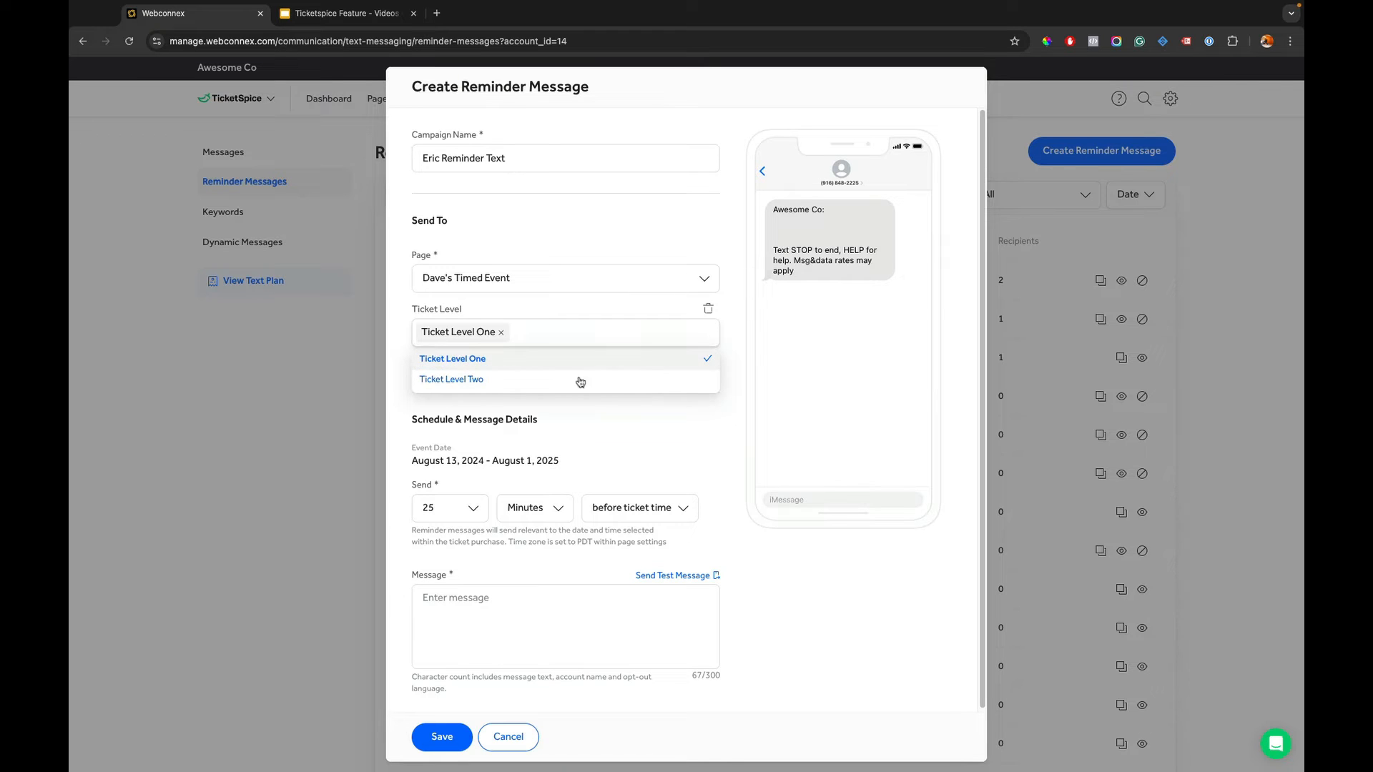
pyautogui.click(620, 400)
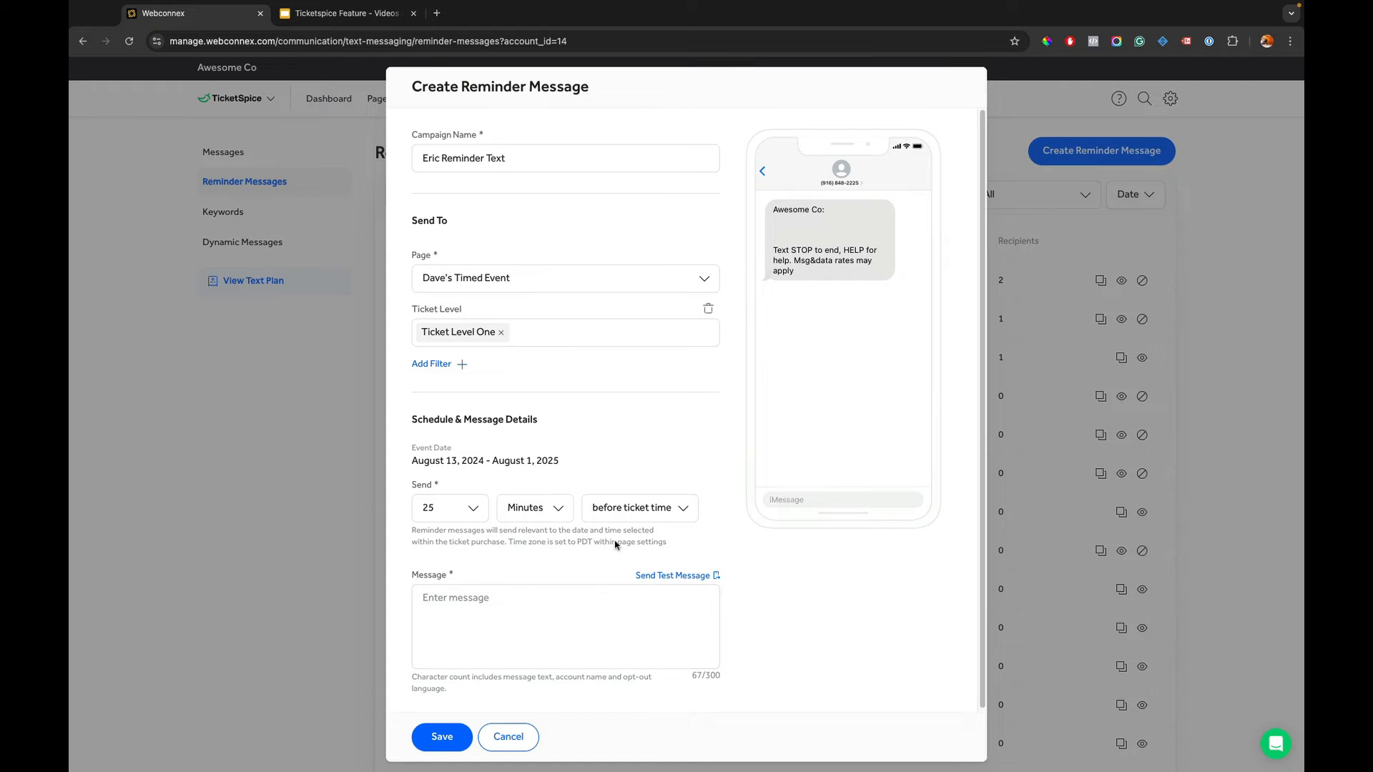
# - Review the remaining filter types for the reminder and cancel the reminder without saving
pyautogui.click(462, 366)
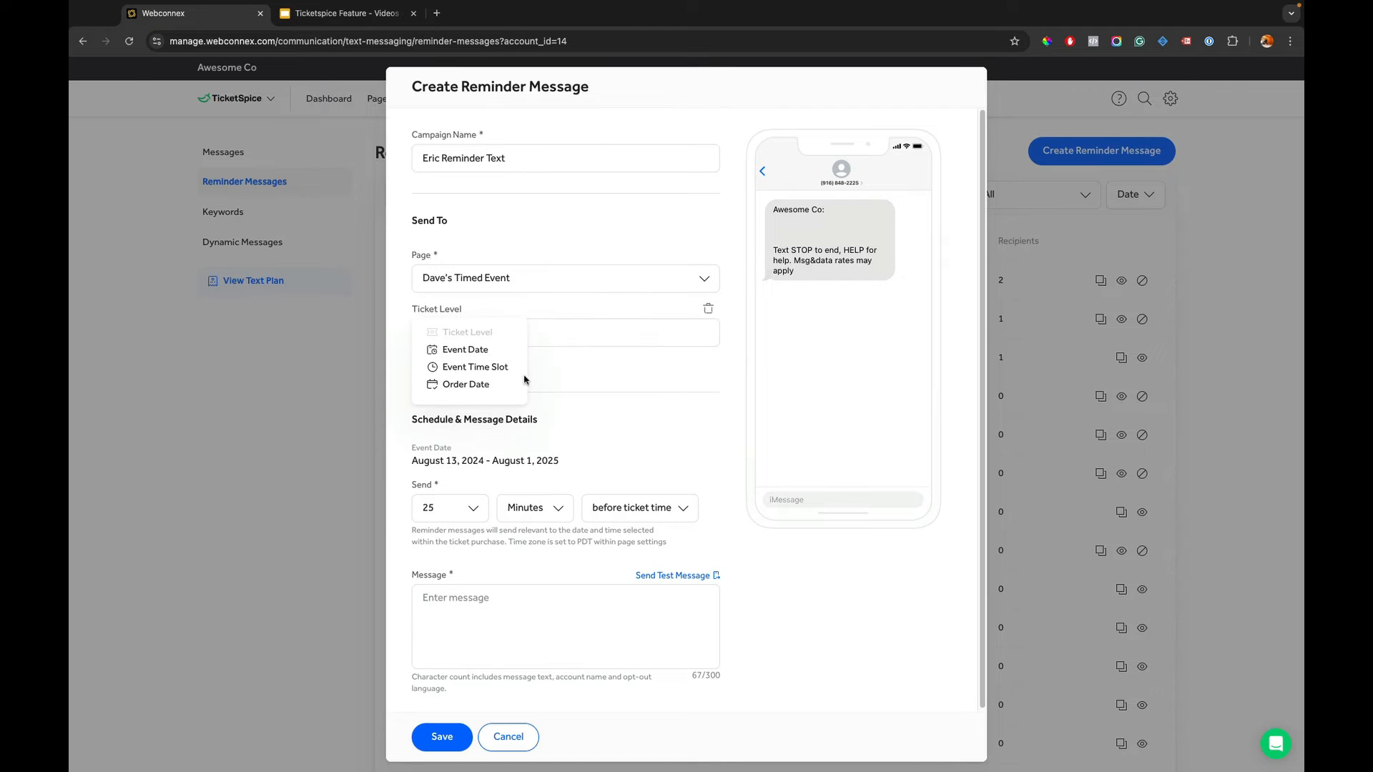
pyautogui.click(549, 381)
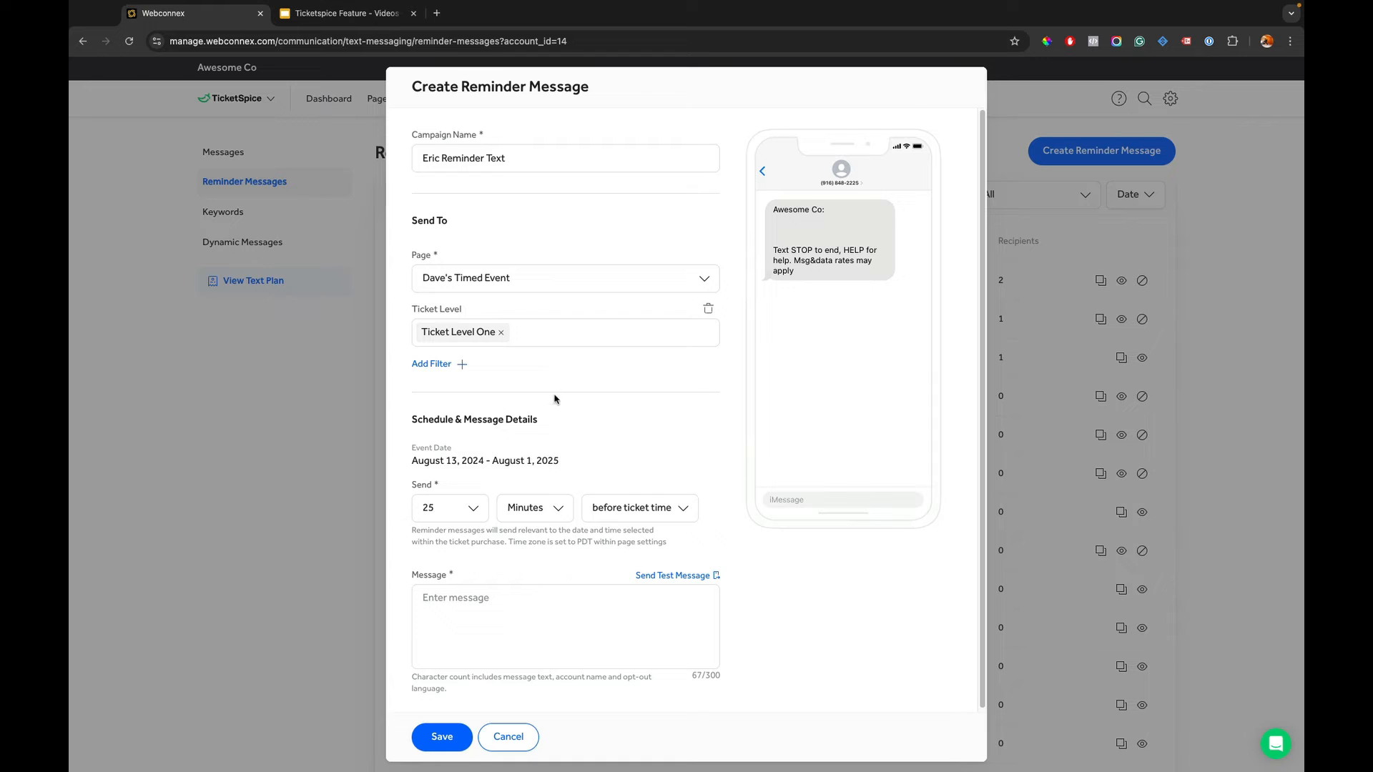
pyautogui.click(509, 737)
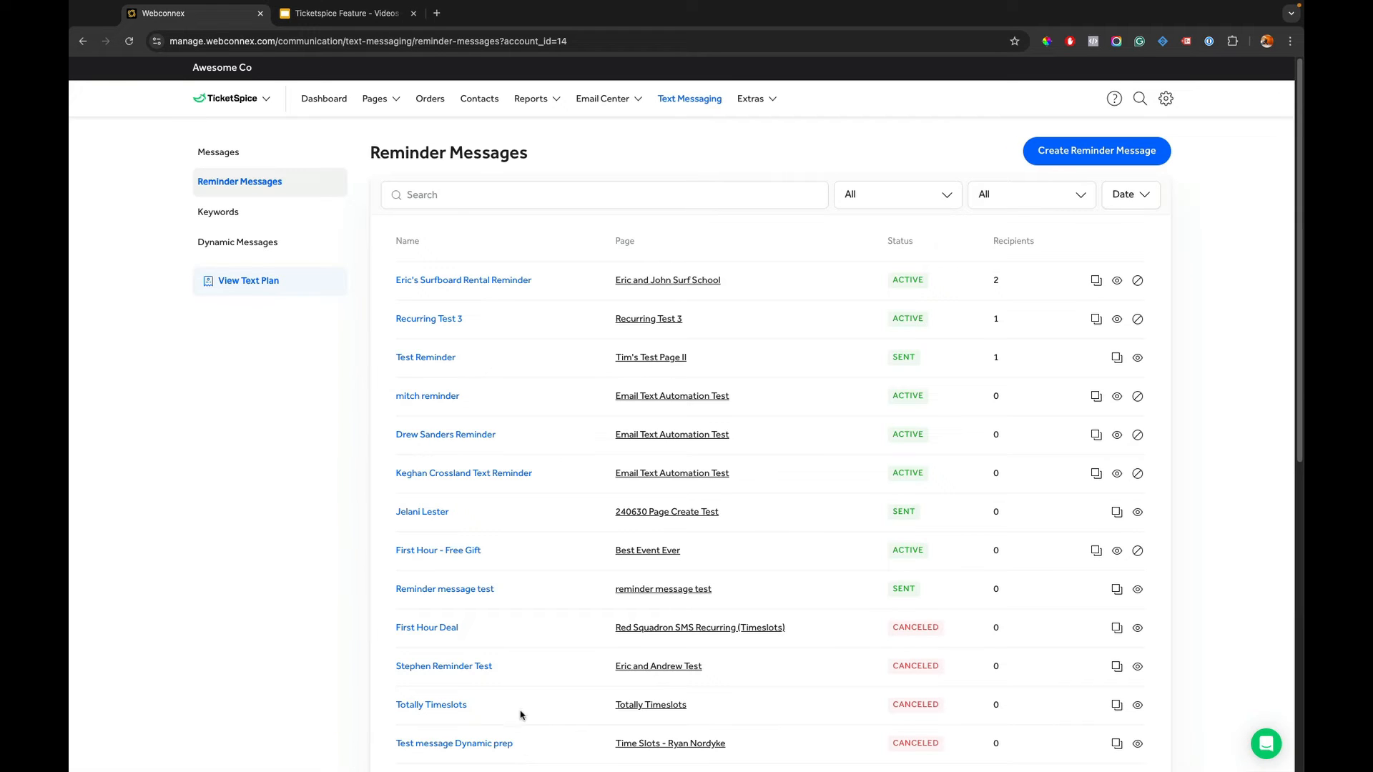
# - Create a dynamic ticket scan message and name the campaign with the presenter's first name followed by "dynamic text"
pyautogui.click(270, 244)
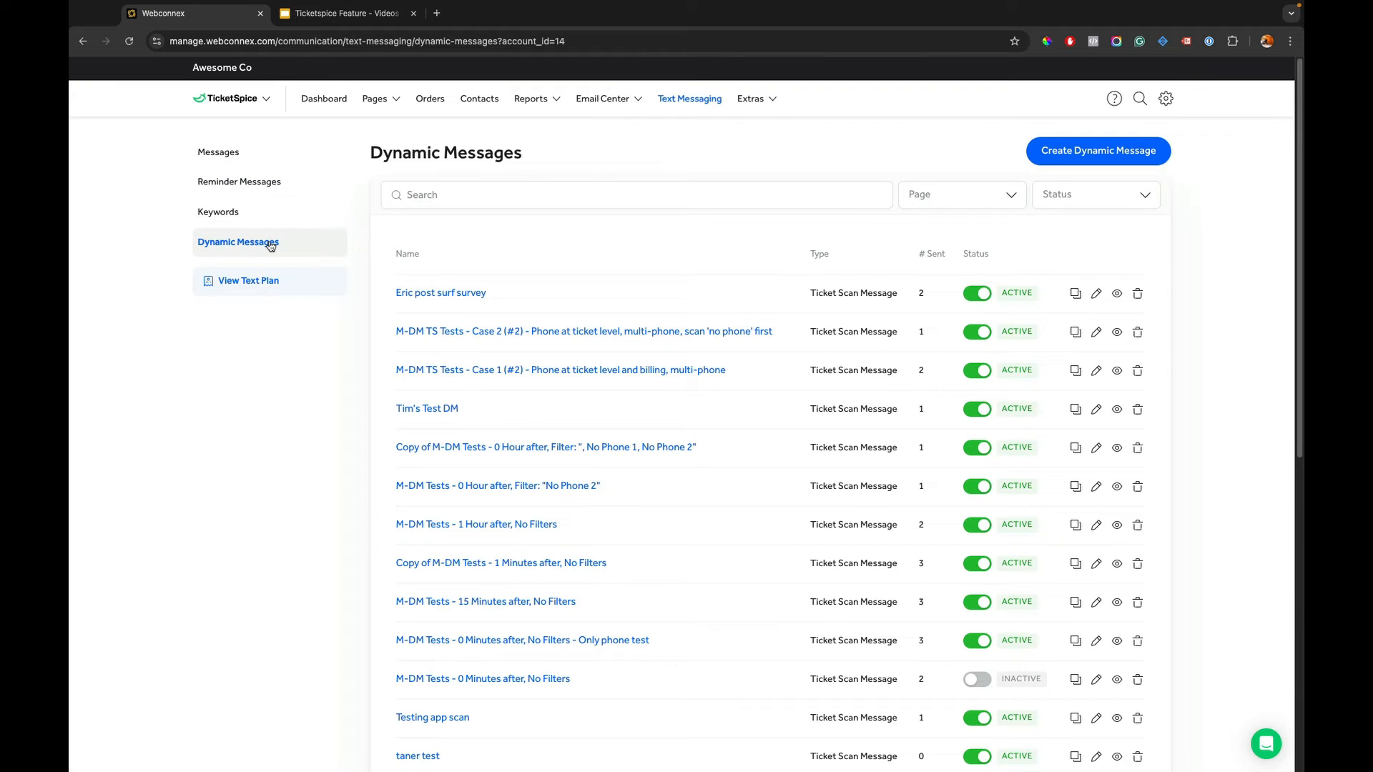
pyautogui.click(1058, 162)
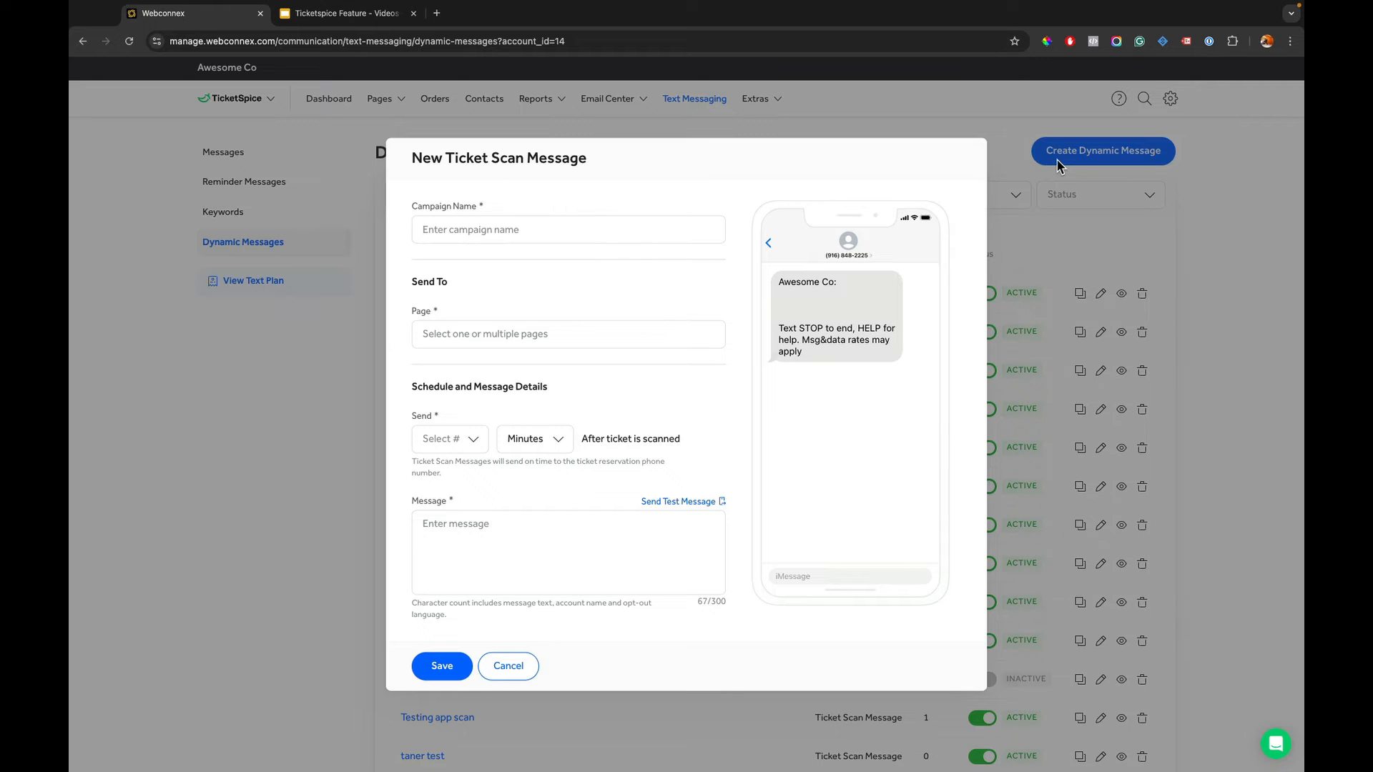
pyautogui.click(643, 225)
pyautogui.write('Eric dynamic text')
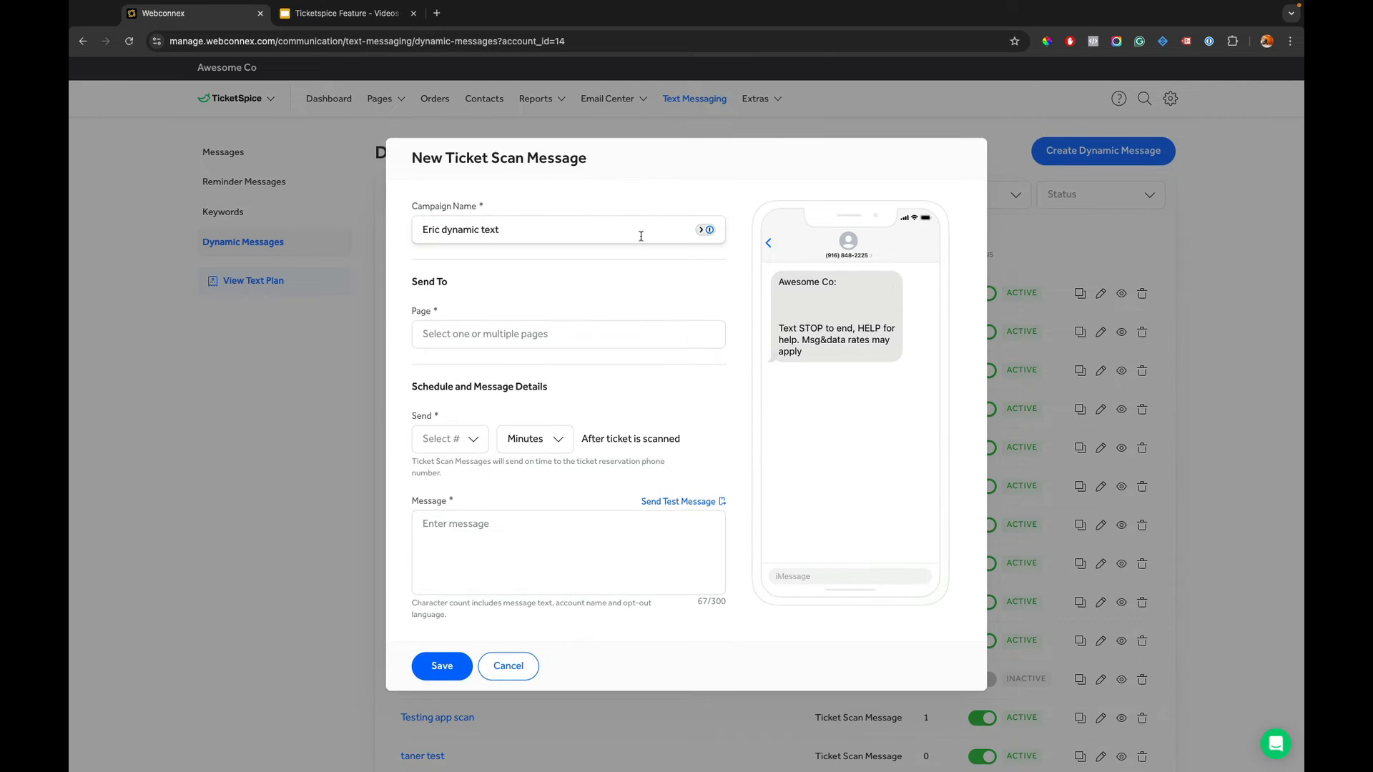
# - Search the scan message's pages for "timed" and select the last matching timed event
pyautogui.click(601, 329)
pyautogui.write('timed')
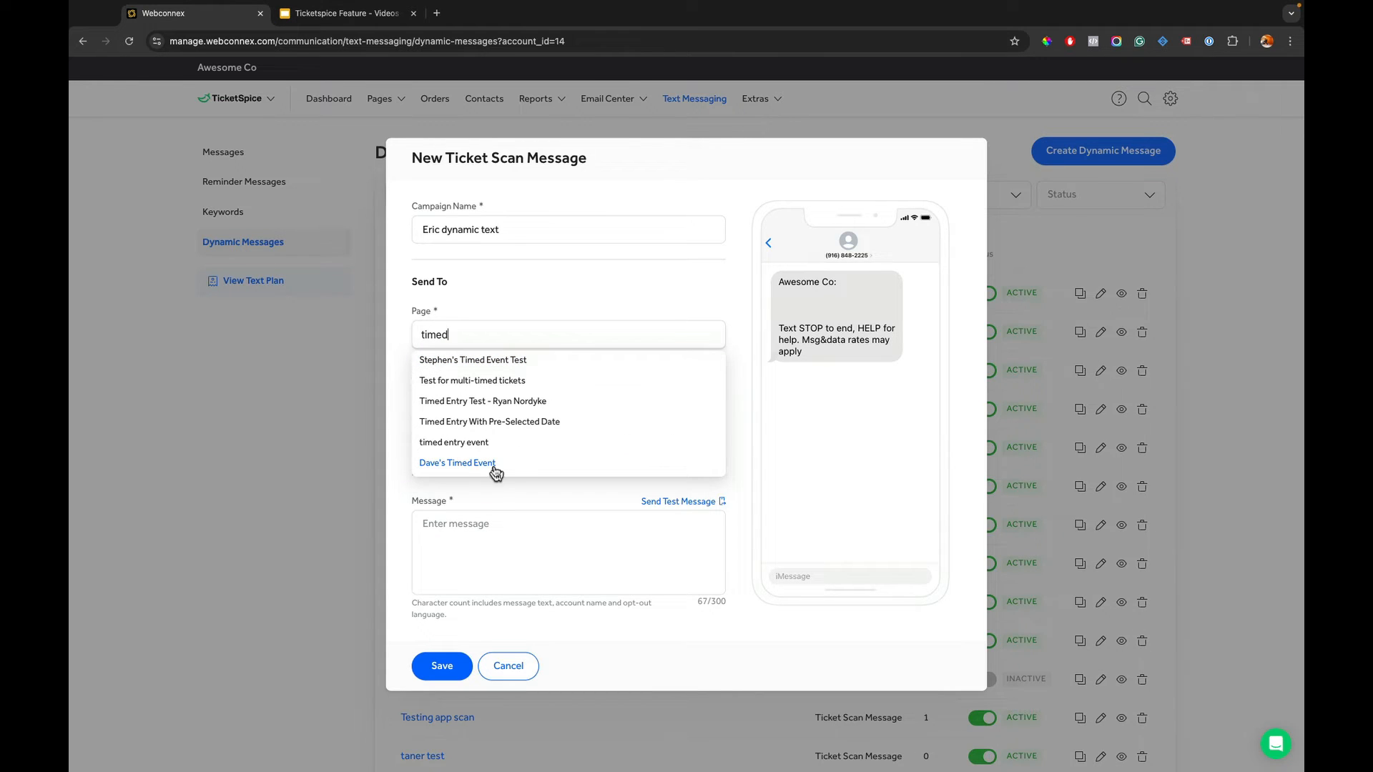
pyautogui.click(490, 465)
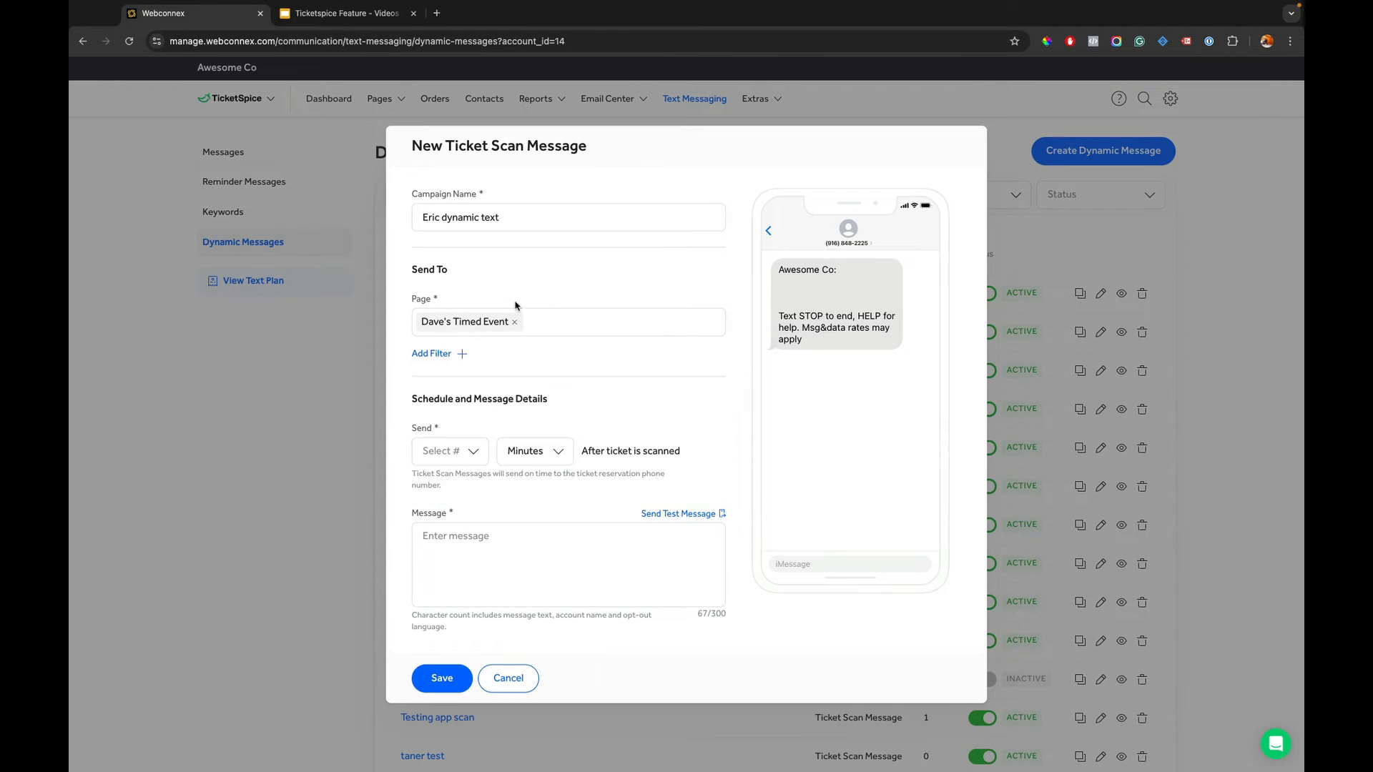
# - Add a Ticket Level filter to the scan message and limit it to Ticket Level Two
pyautogui.click(456, 355)
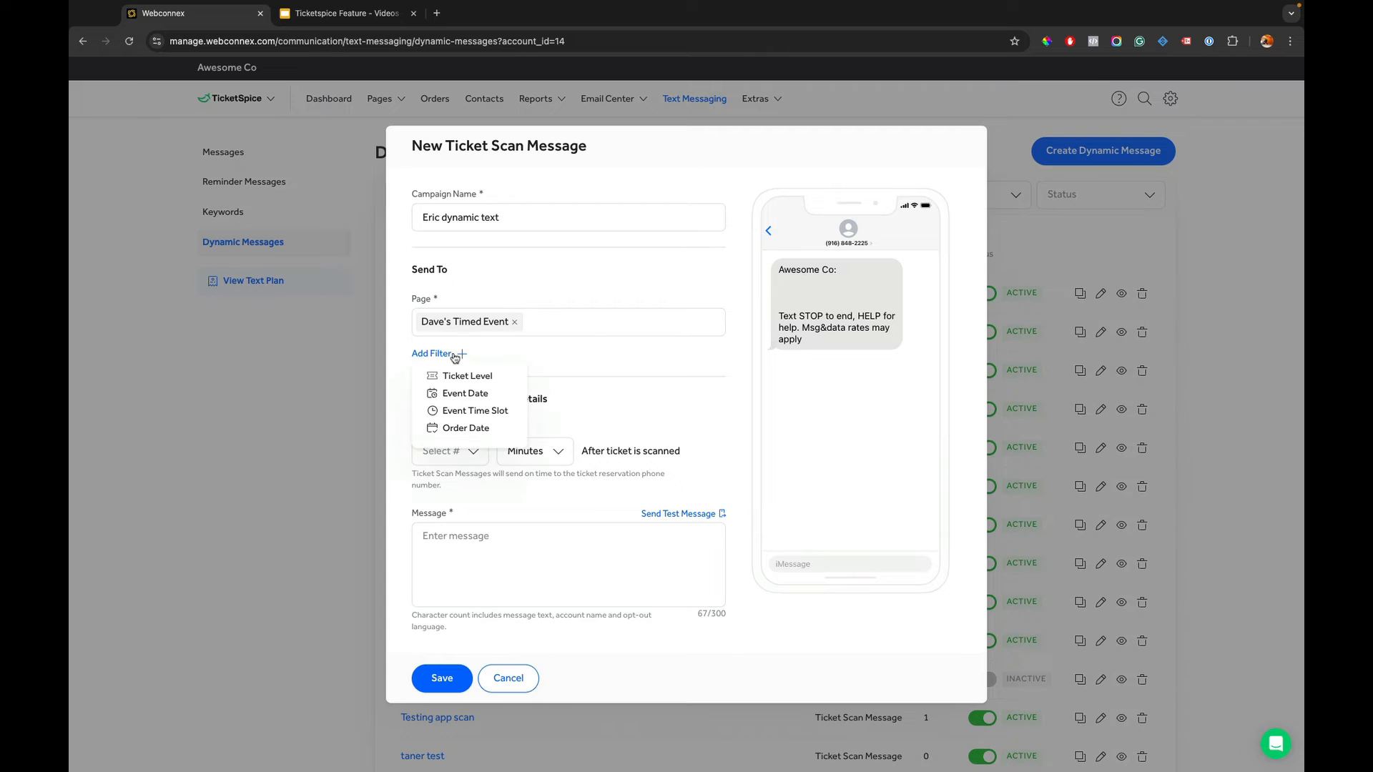
pyautogui.click(491, 377)
pyautogui.click(479, 346)
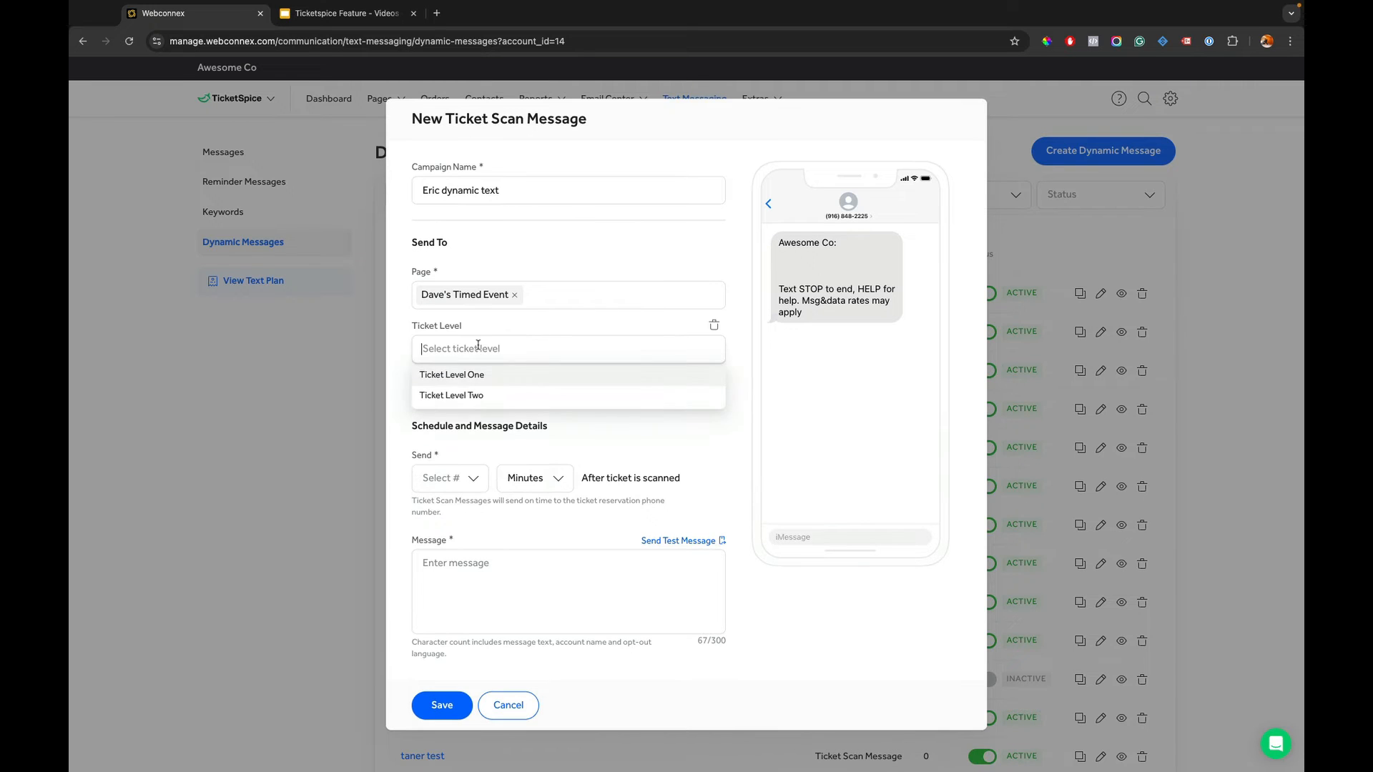
pyautogui.click(513, 397)
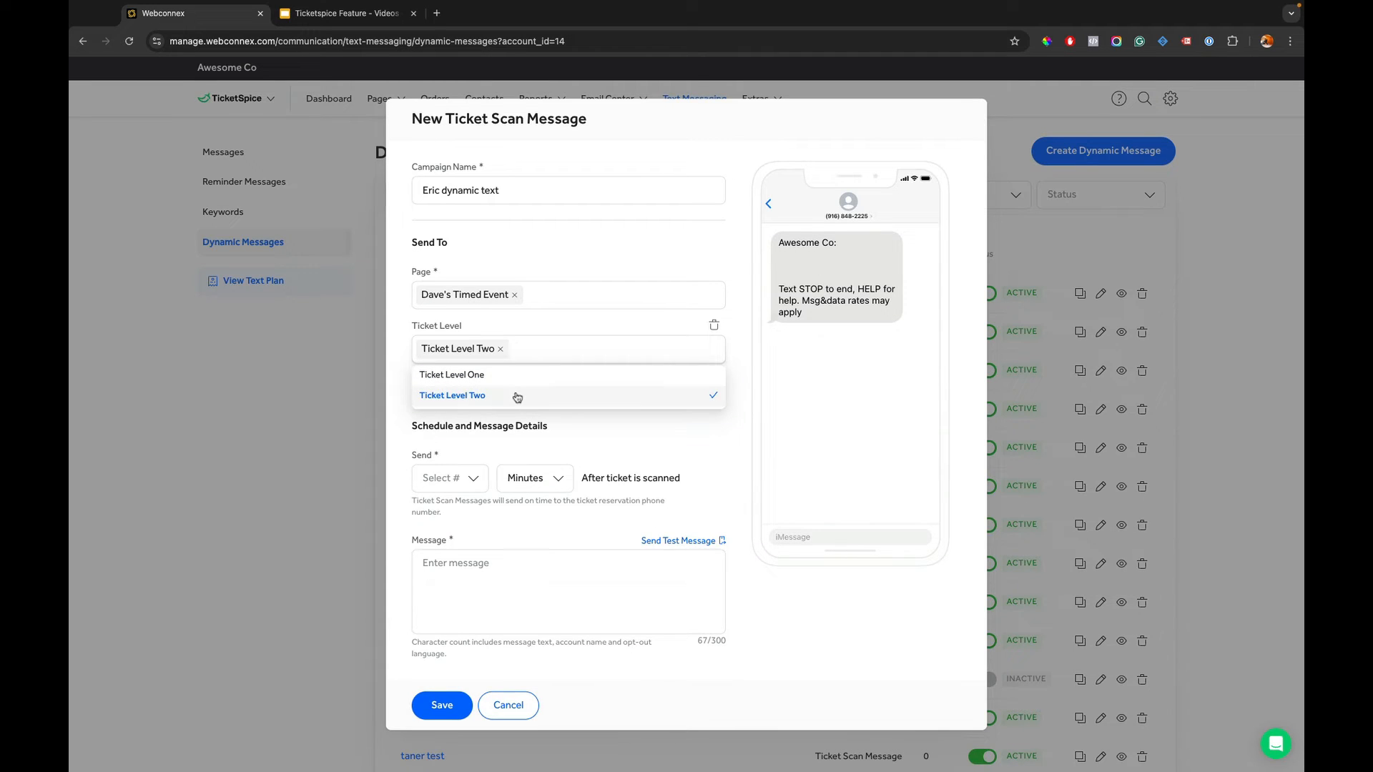
pyautogui.click(609, 326)
# - Set the scan message to send 5 minutes after the ticket is scanned
pyautogui.click(481, 472)
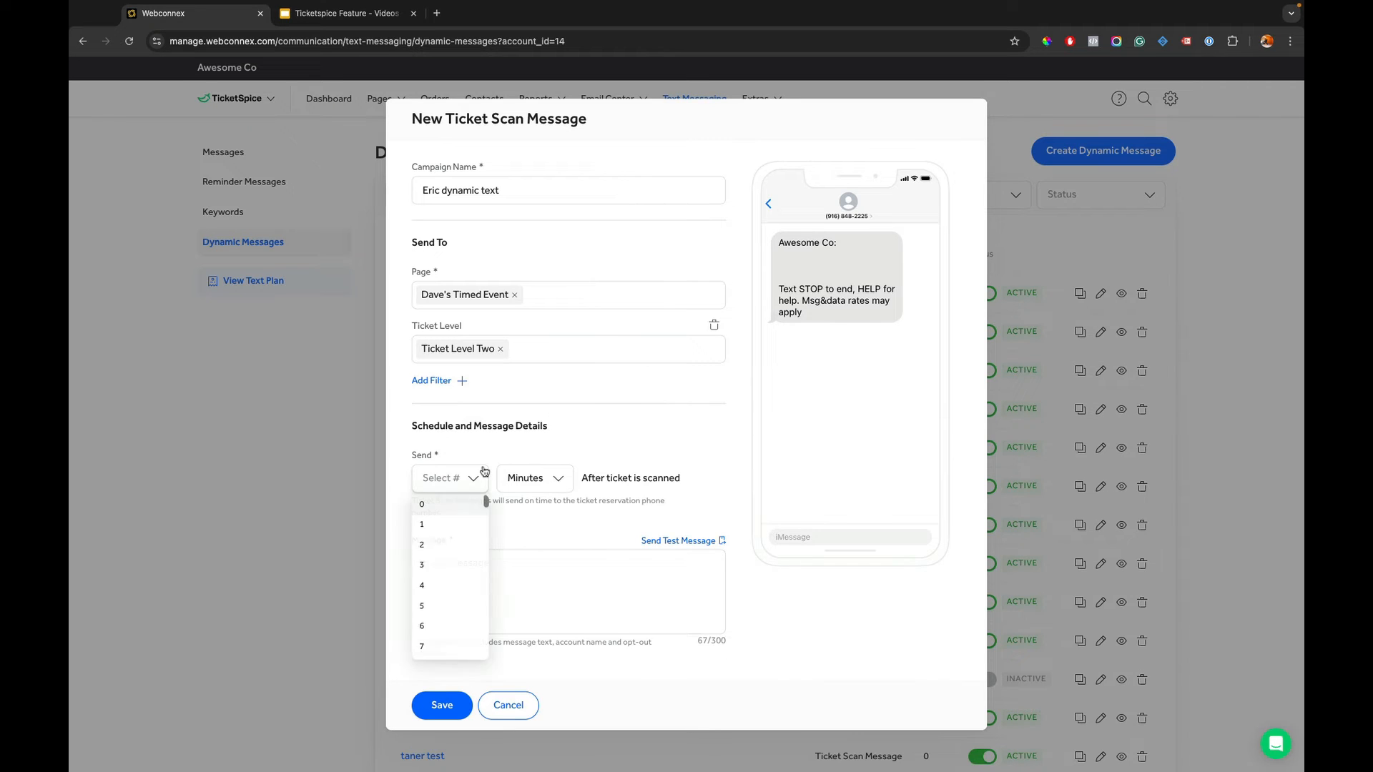
pyautogui.click(444, 608)
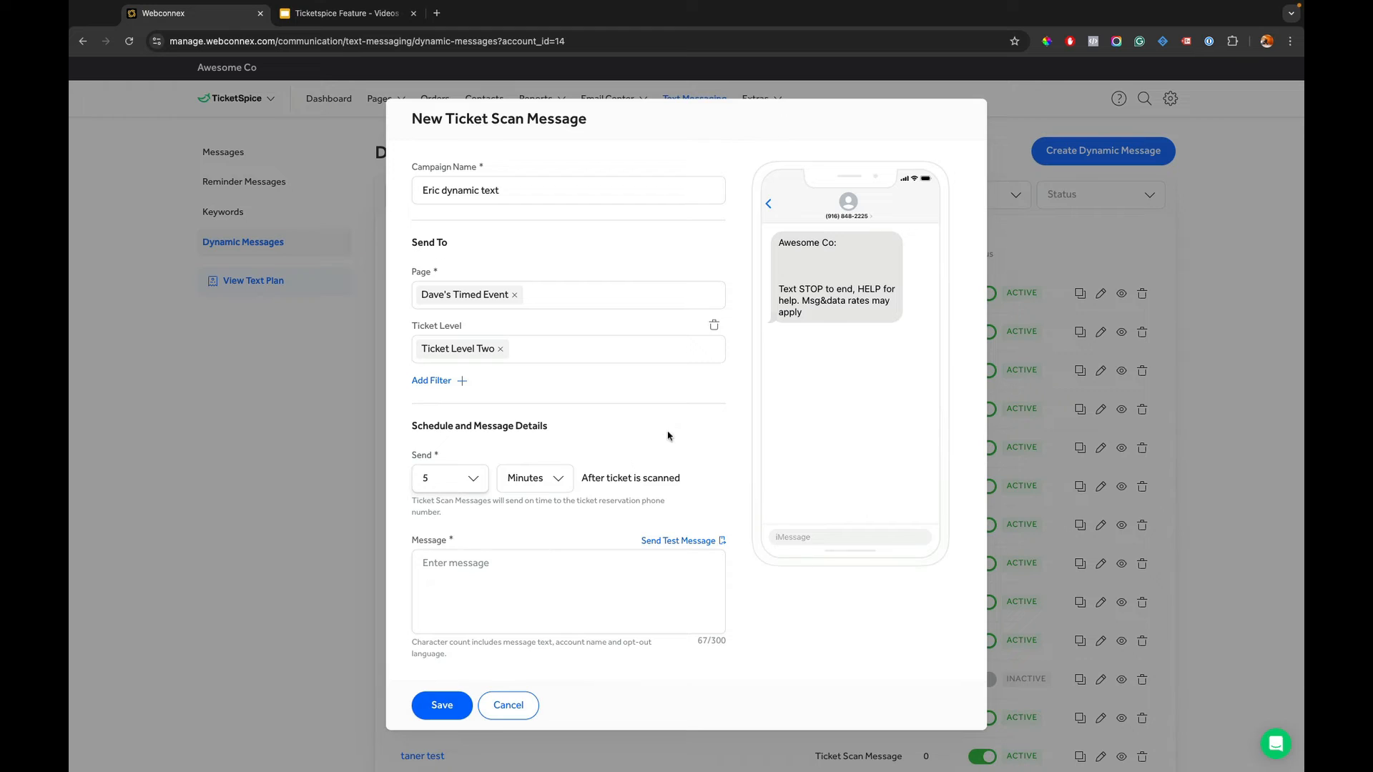
pyautogui.click(620, 555)
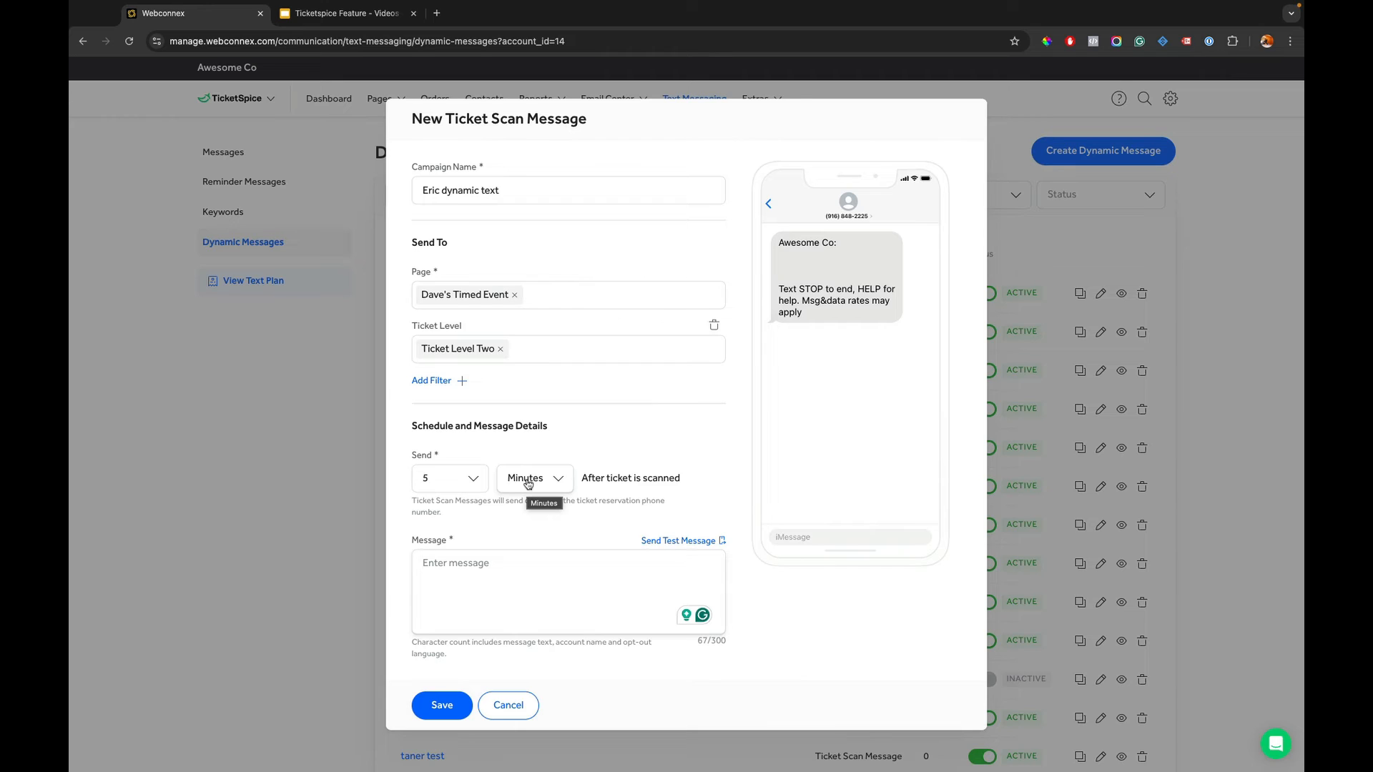
# - Set the scan message to send 24 hours after the ticket is scanned
pyautogui.click(529, 484)
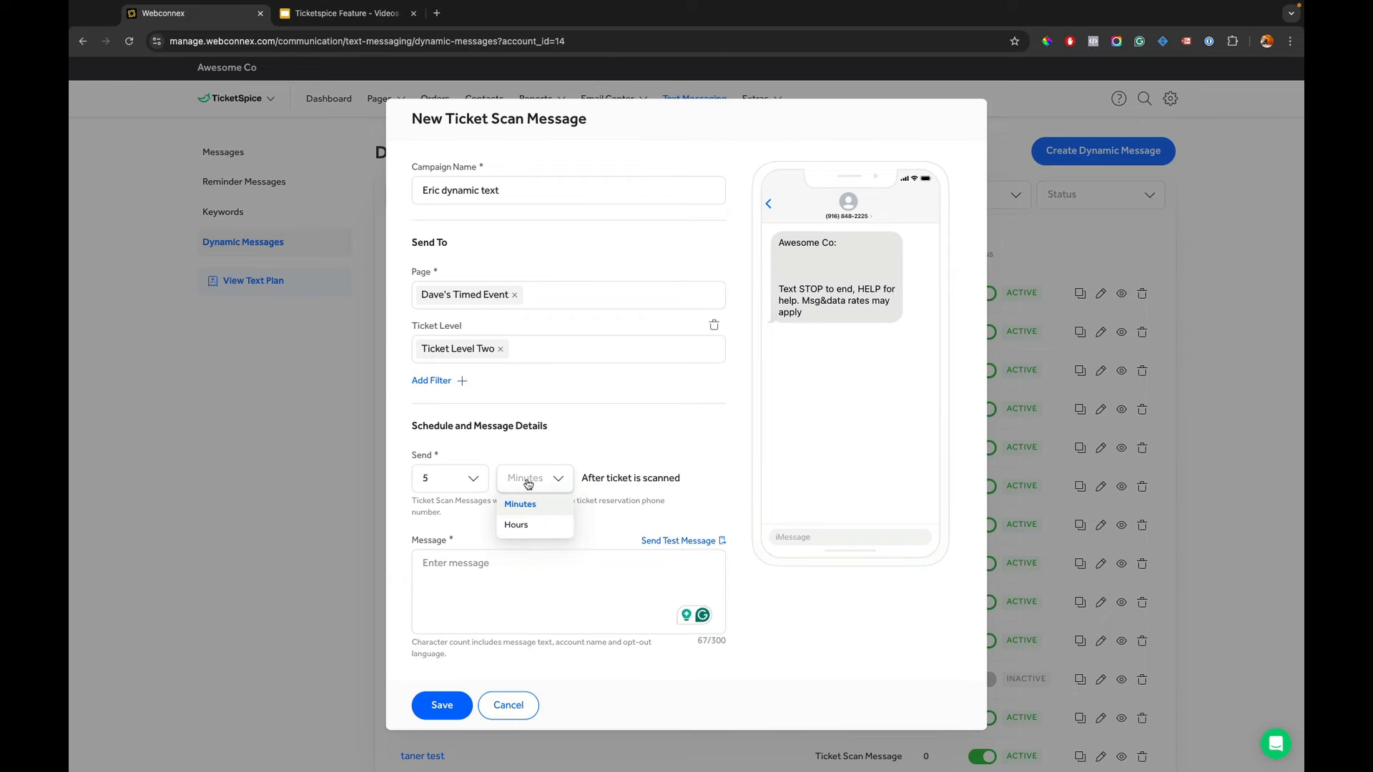
pyautogui.click(527, 524)
pyautogui.click(451, 485)
pyautogui.scroll(-5, 446, 555)
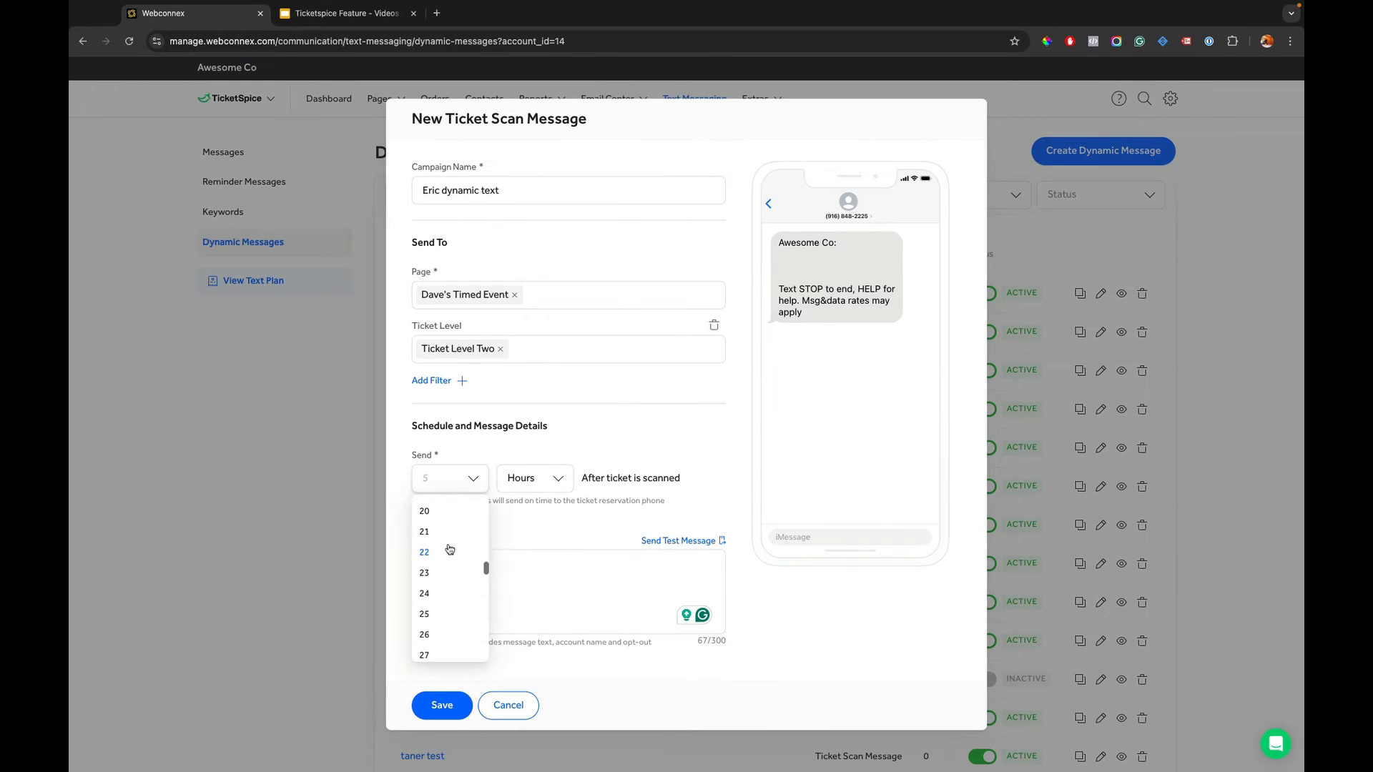
pyautogui.click(448, 569)
# - Enter the message "Thanks for coming! Tell us how you liked it! Reply 1 for bad, 5 for awesome." and save the scan message
pyautogui.click(585, 562)
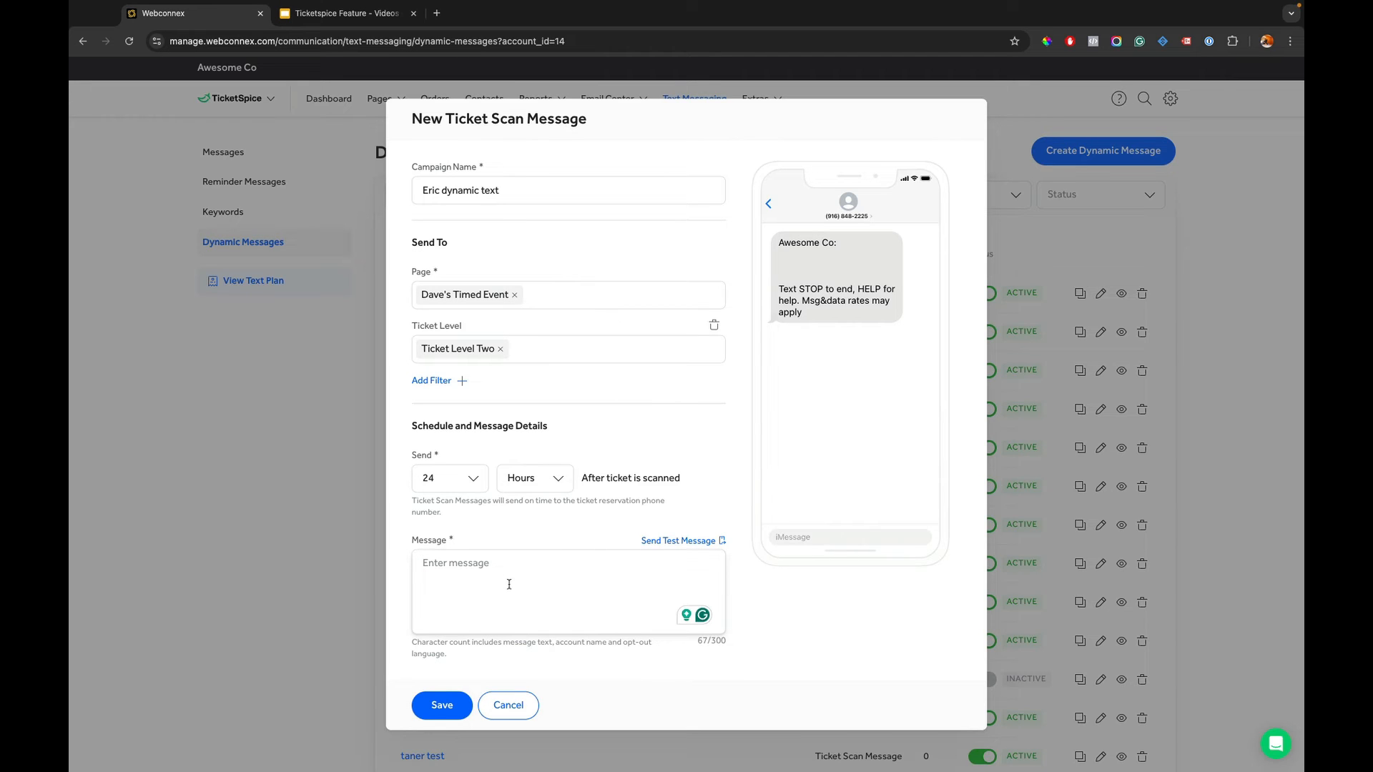
pyautogui.write('Thanks for c')
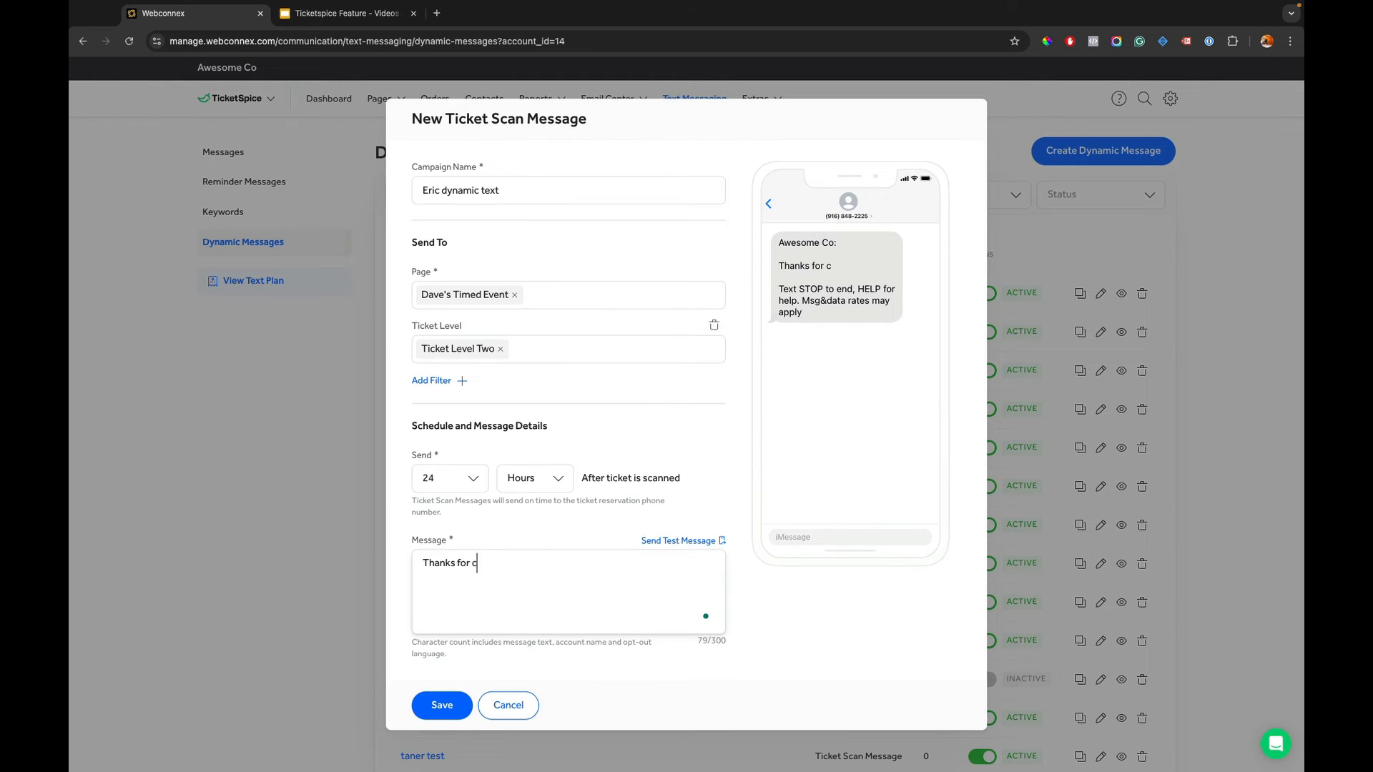
pyautogui.write('oming! Tell us how you like')
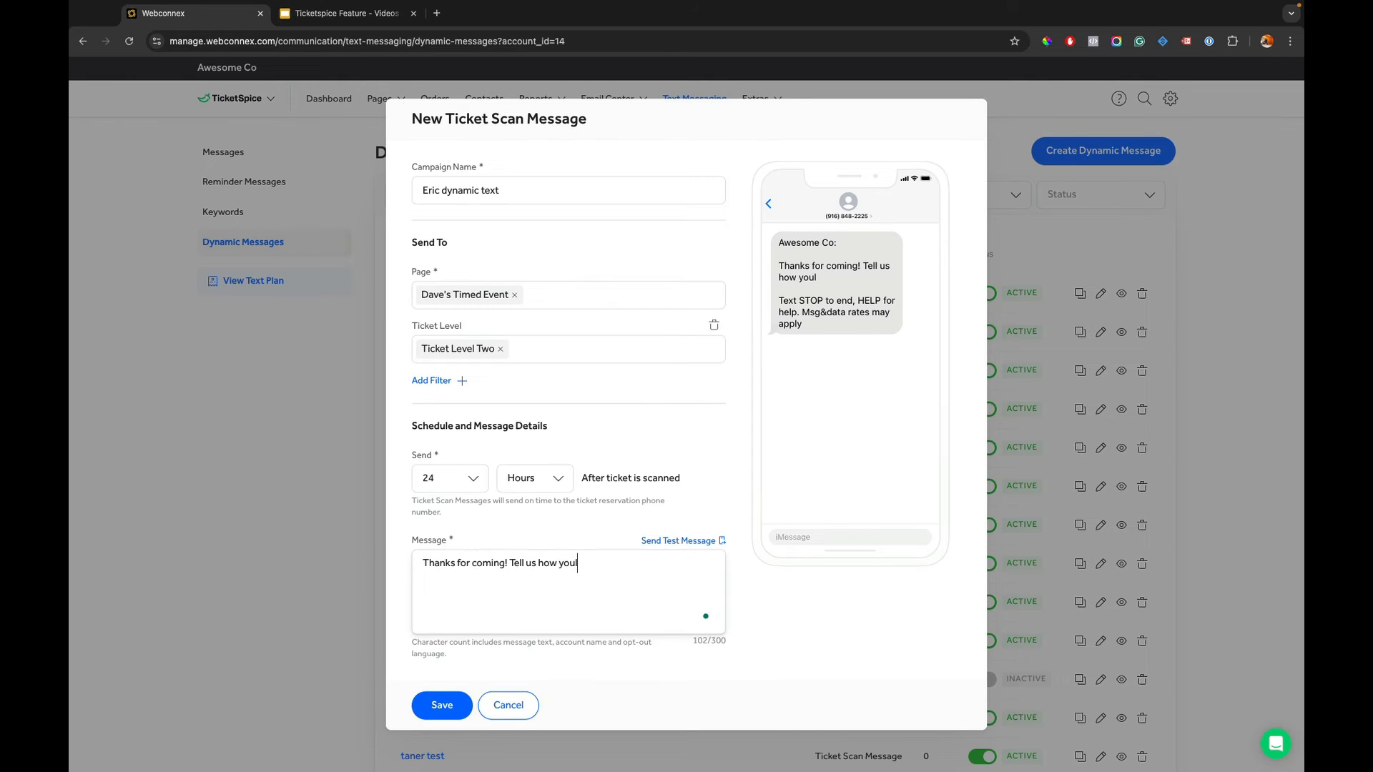
pyautogui.write('d it! Reply 1 for b')
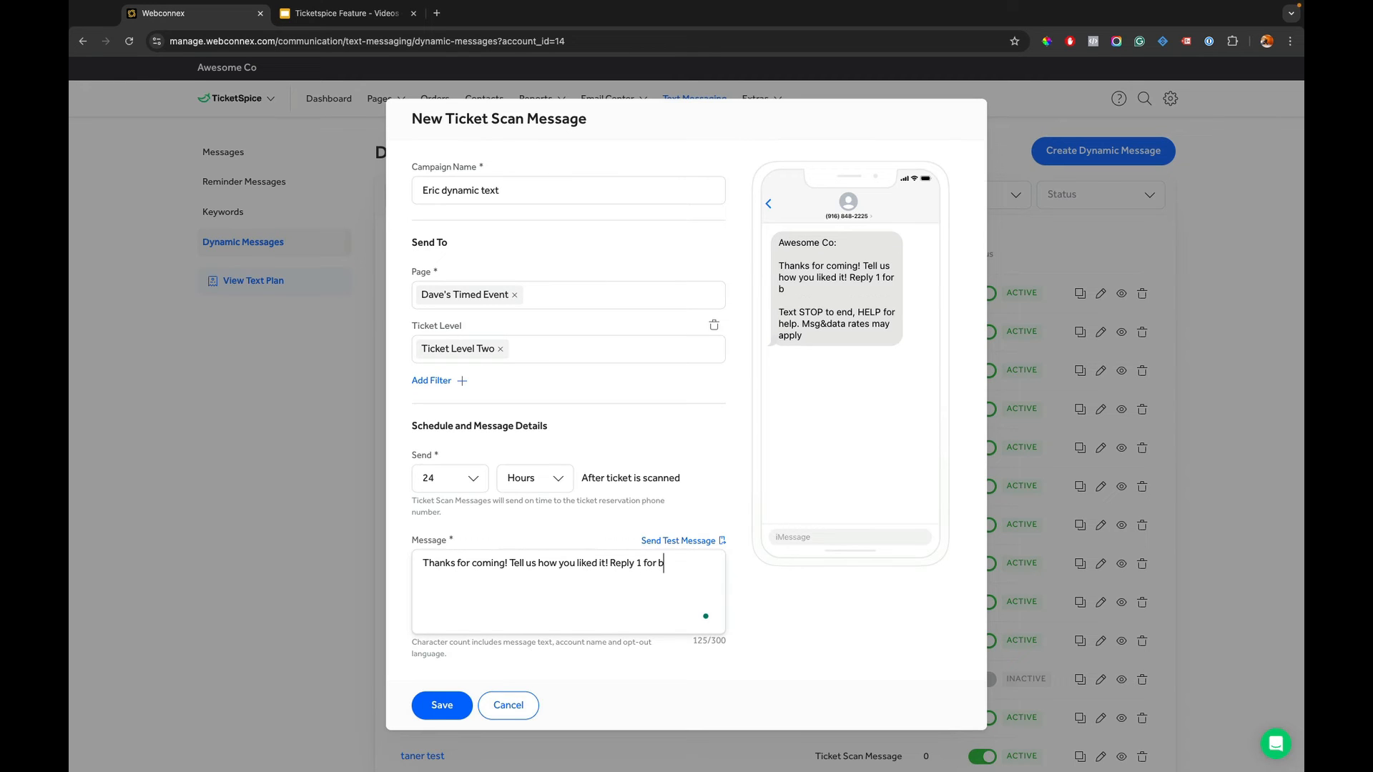
pyautogui.write('ad, 5 for awesome.')
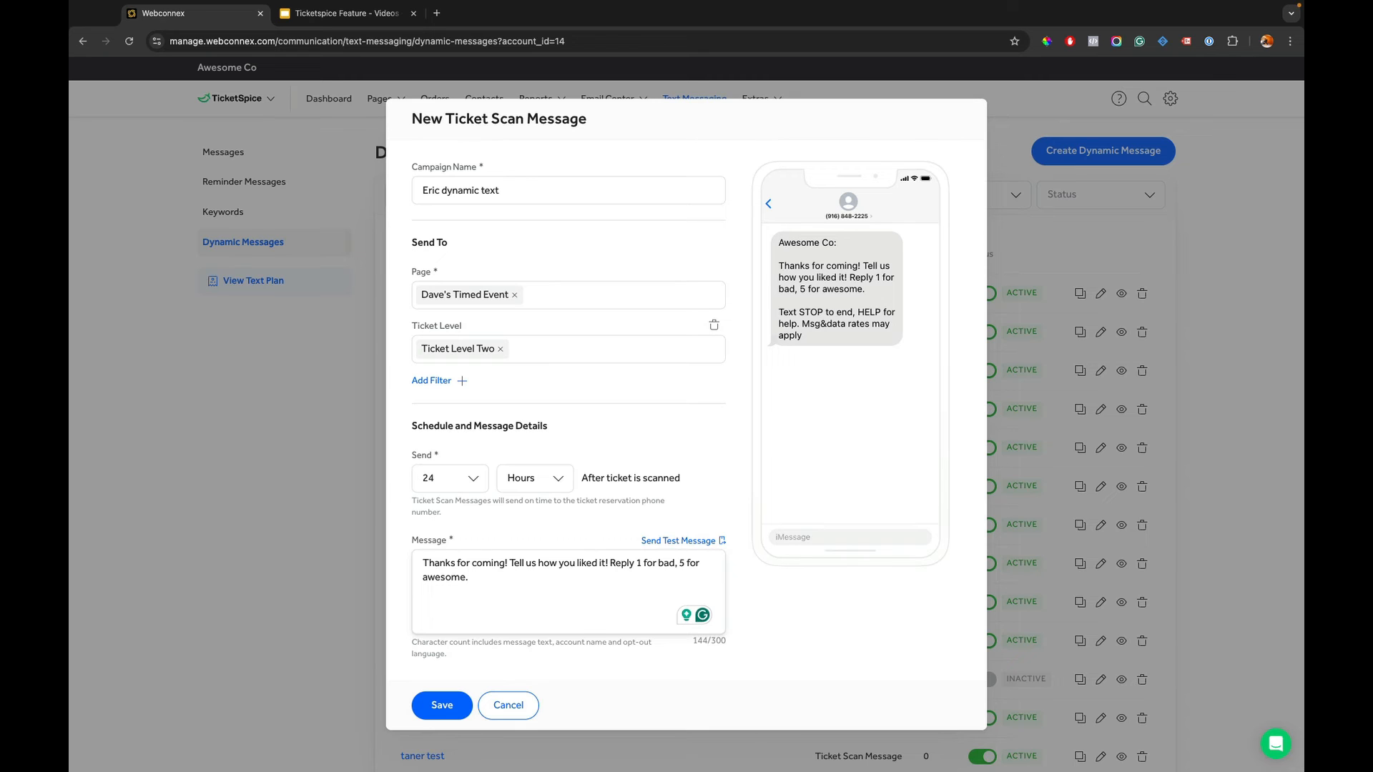
pyautogui.click(459, 715)
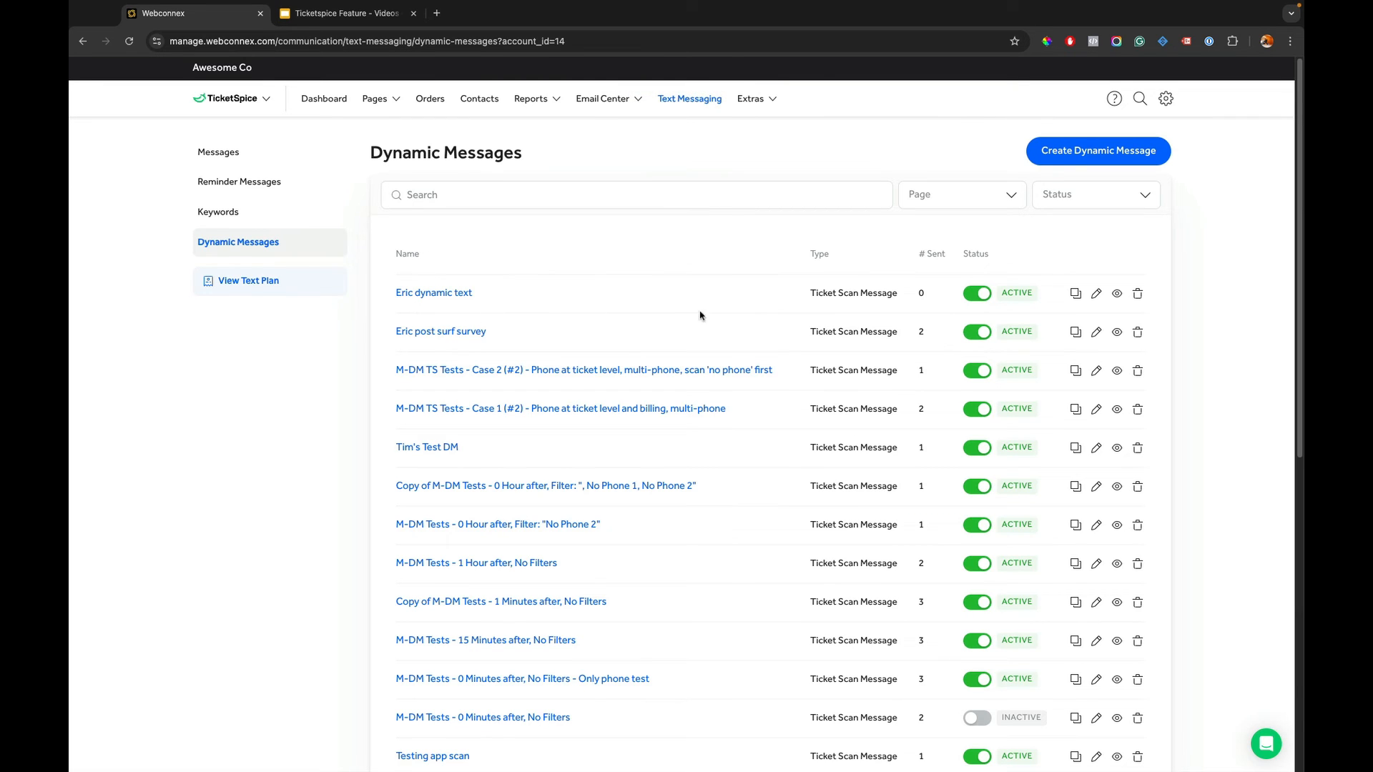
# - View the details of the saved scan message and examine its text message wording
pyautogui.click(1116, 296)
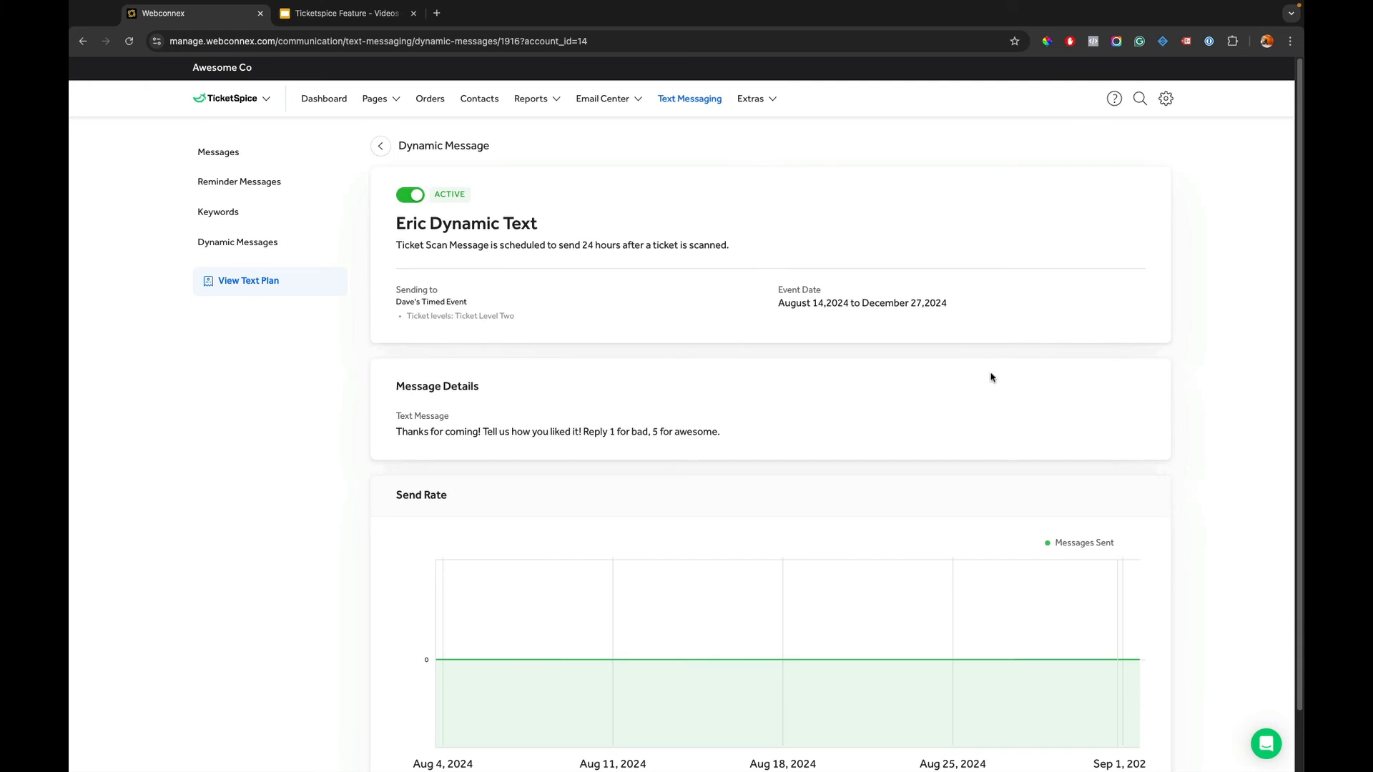
pyautogui.moveTo(740, 434); pyautogui.dragTo(402, 429)
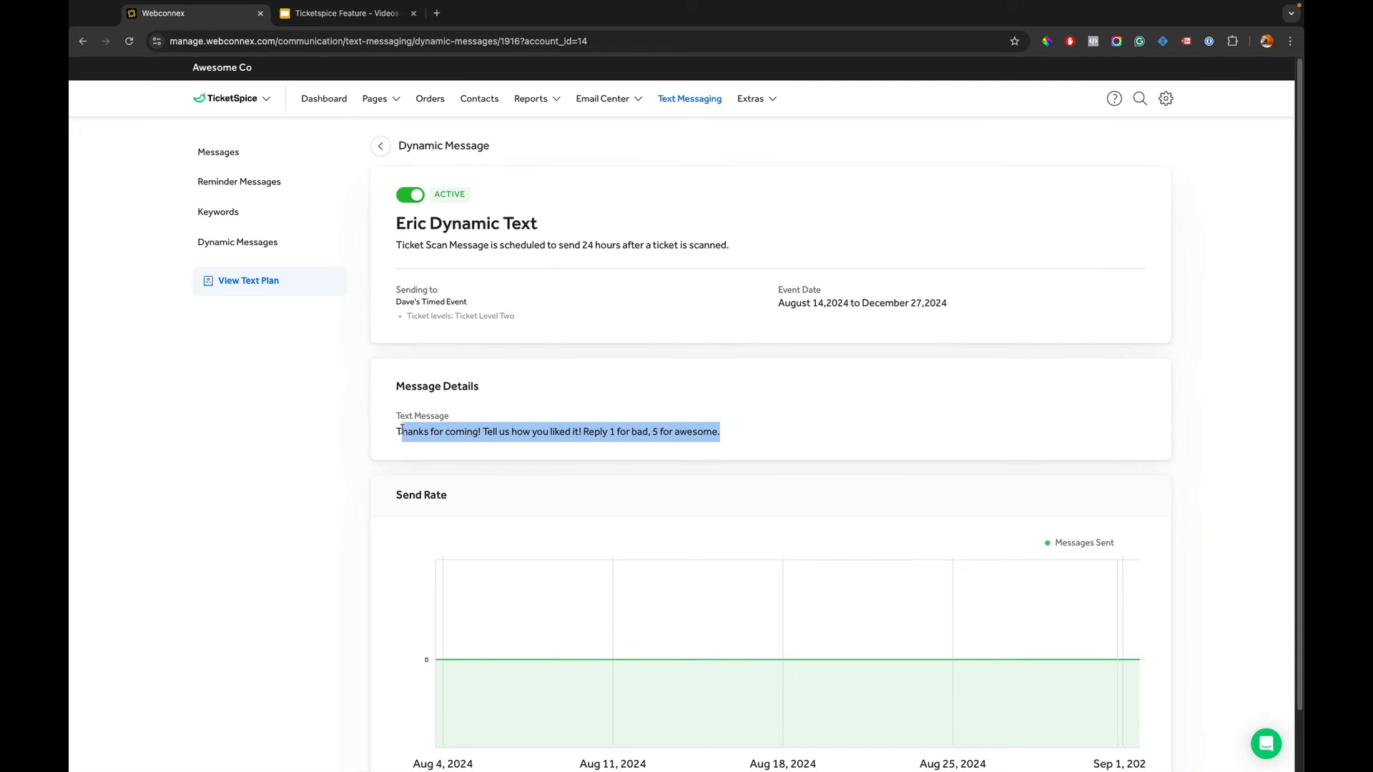
pyautogui.click(615, 423)
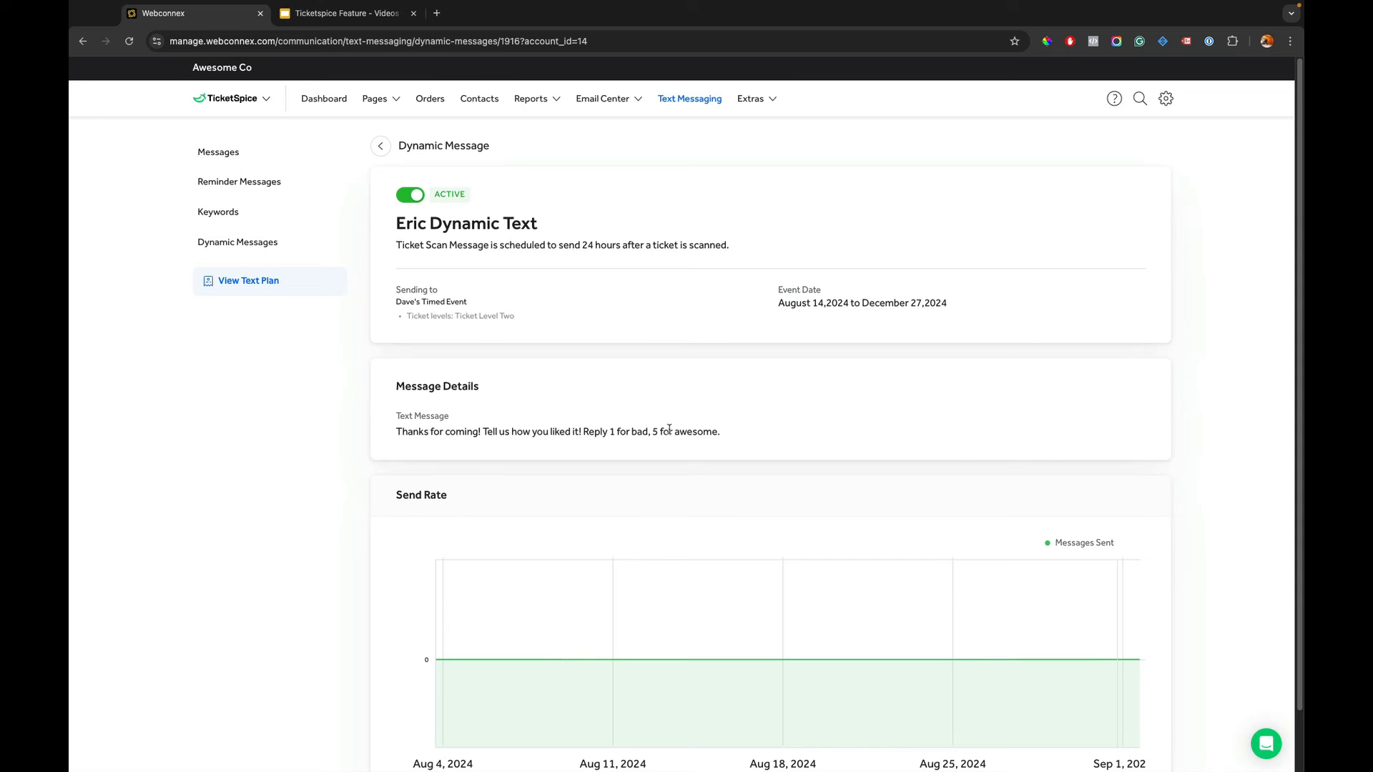
pyautogui.click(229, 218)
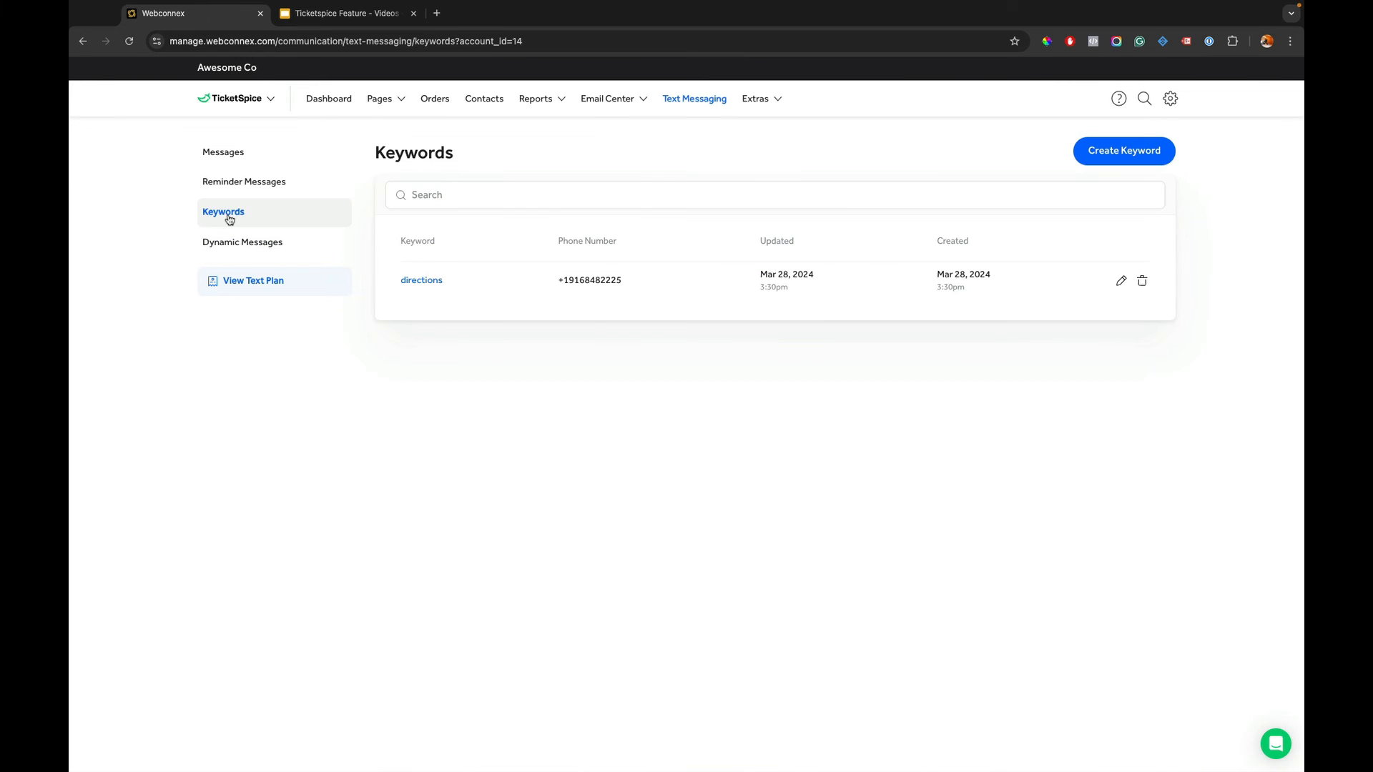
pyautogui.click(1123, 151)
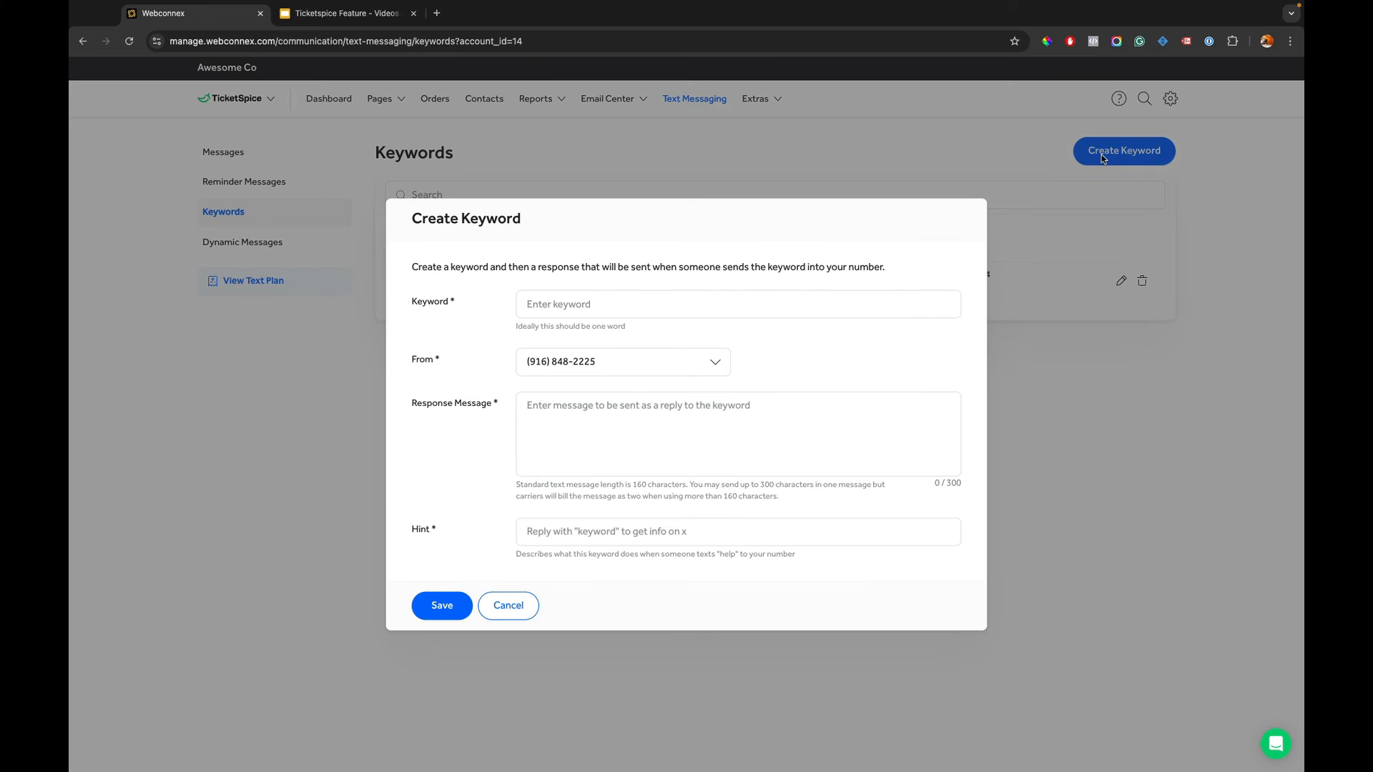
pyautogui.click(809, 302)
pyautogui.write('5')
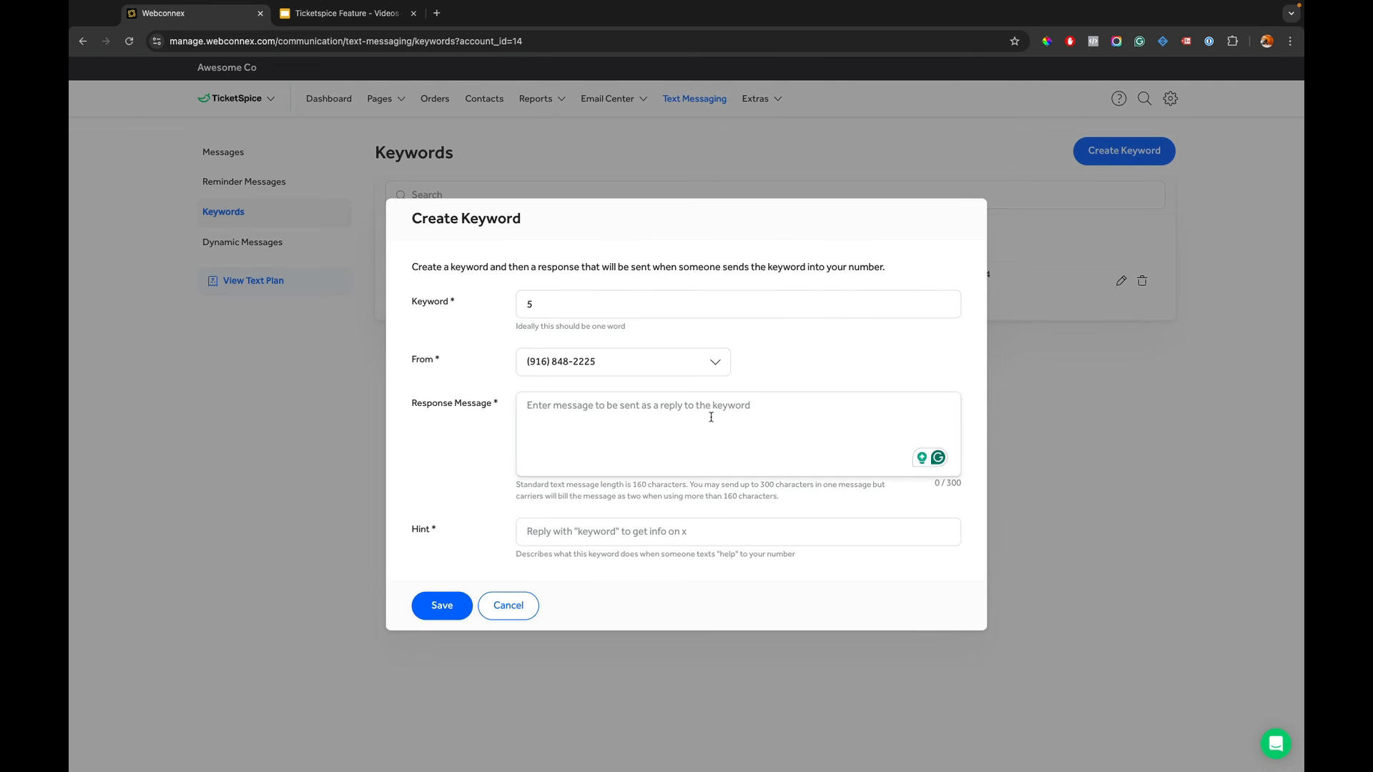
pyautogui.write('Aweosme')
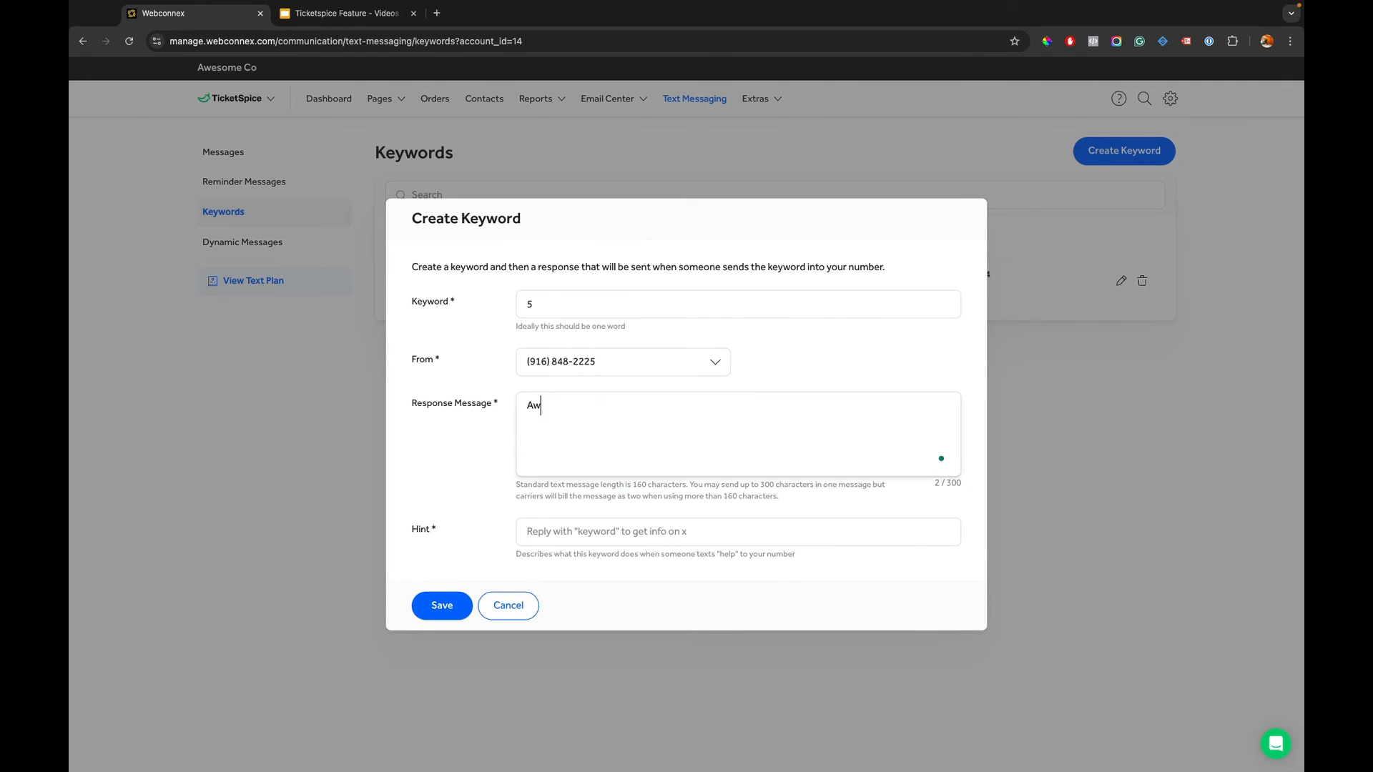
pyautogui.press('BackSpace')
pyautogui.press('BackSpace')
pyautogui.press('BackSpace')
pyautogui.press('BackSpace')
pyautogui.write('some! Be sure to leave us a review ')
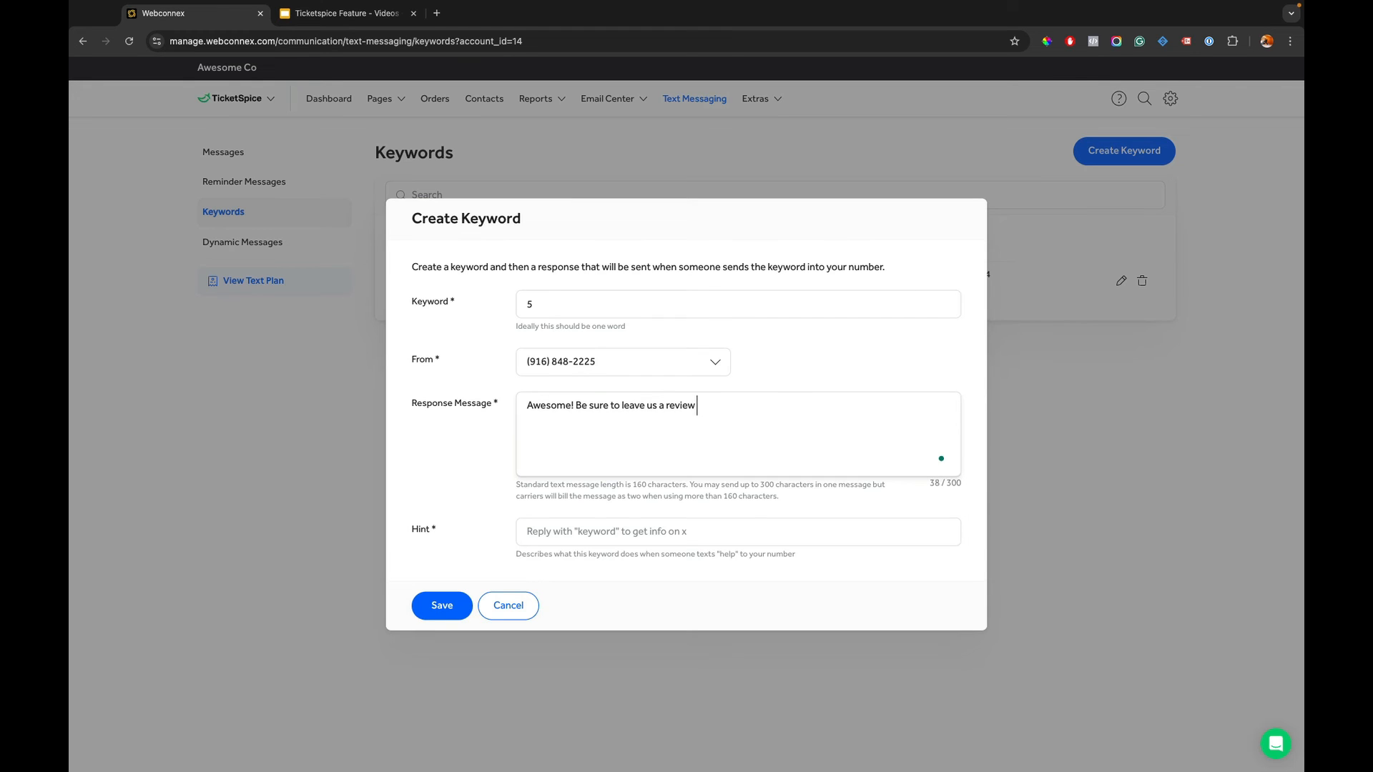
pyautogui.write('here: www.ticketspice.com/review')
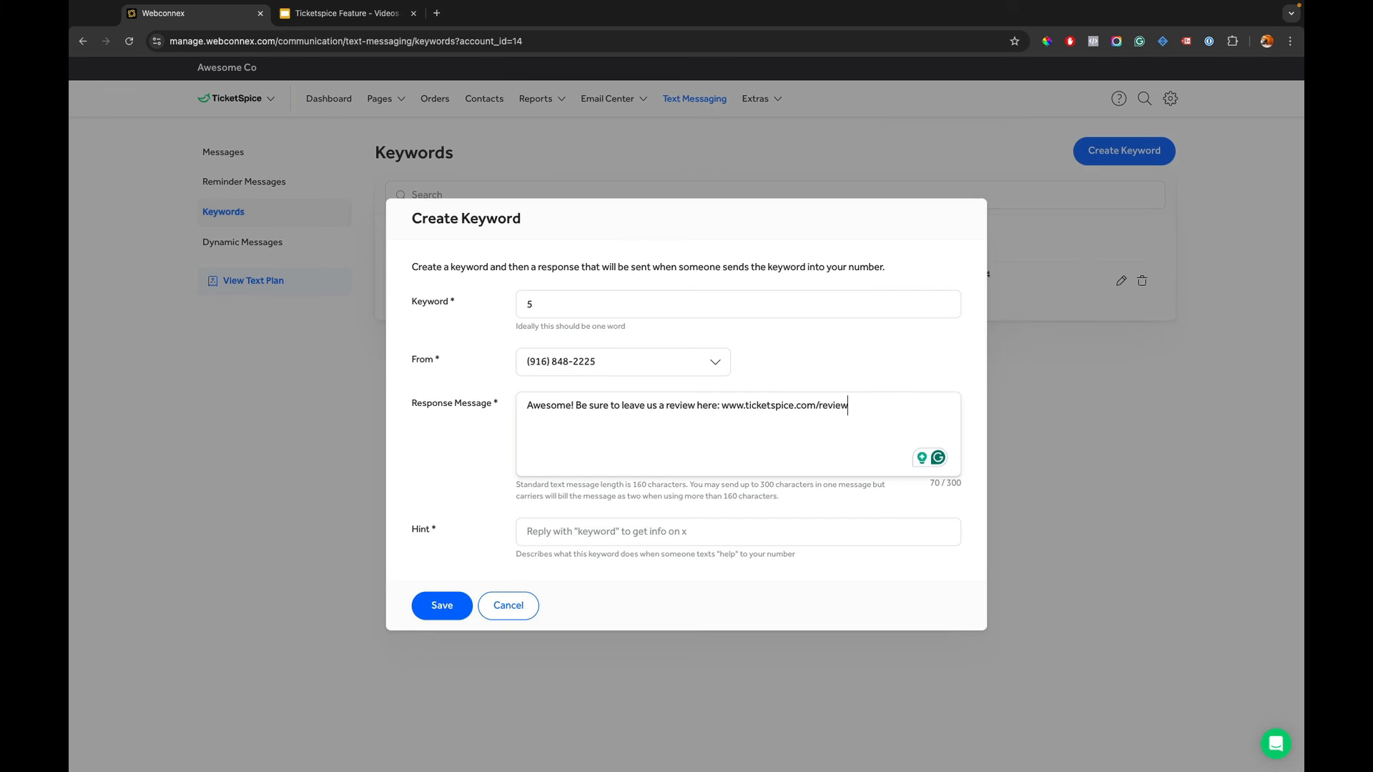
pyautogui.click(569, 299)
pyautogui.press('BackSpace')
pyautogui.write('1')
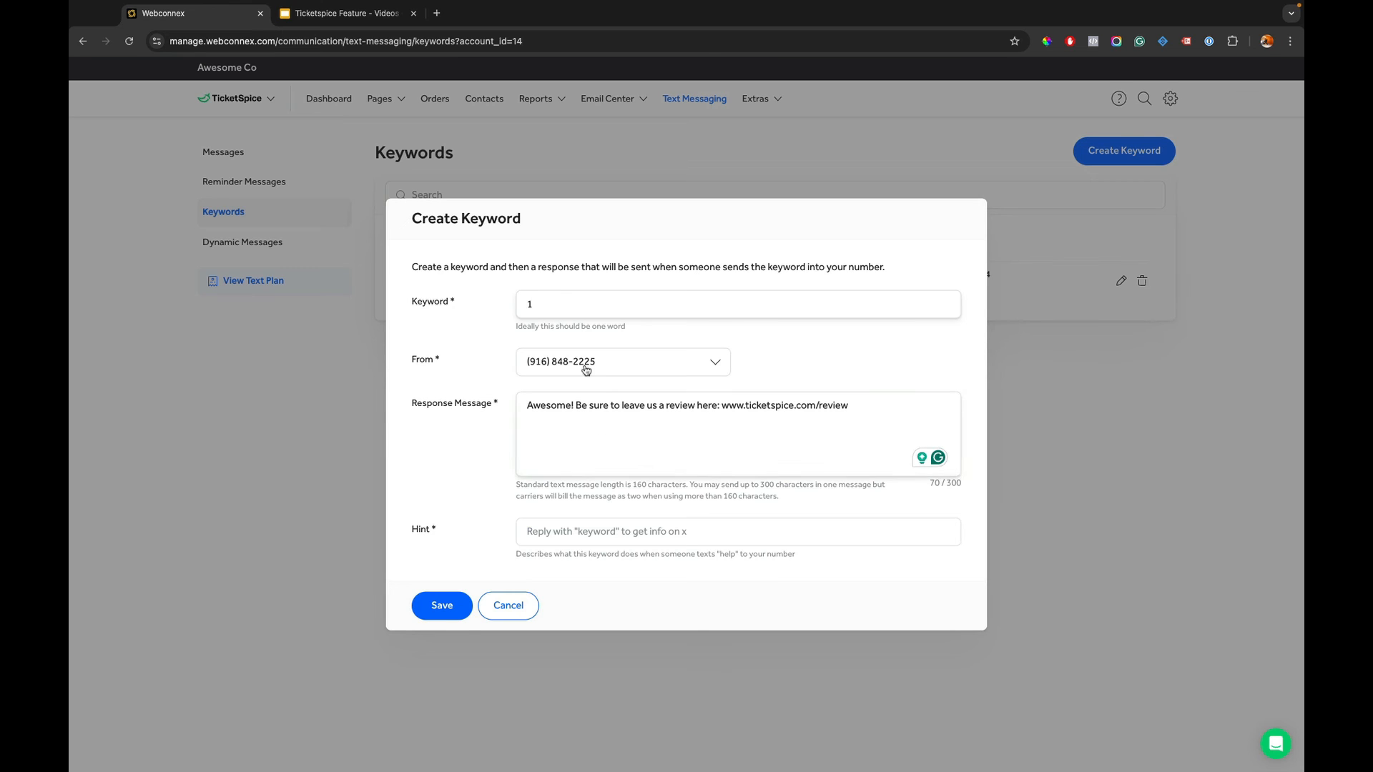
pyautogui.moveTo(850, 405); pyautogui.dragTo(528, 409)
pyautogui.write("We're s")
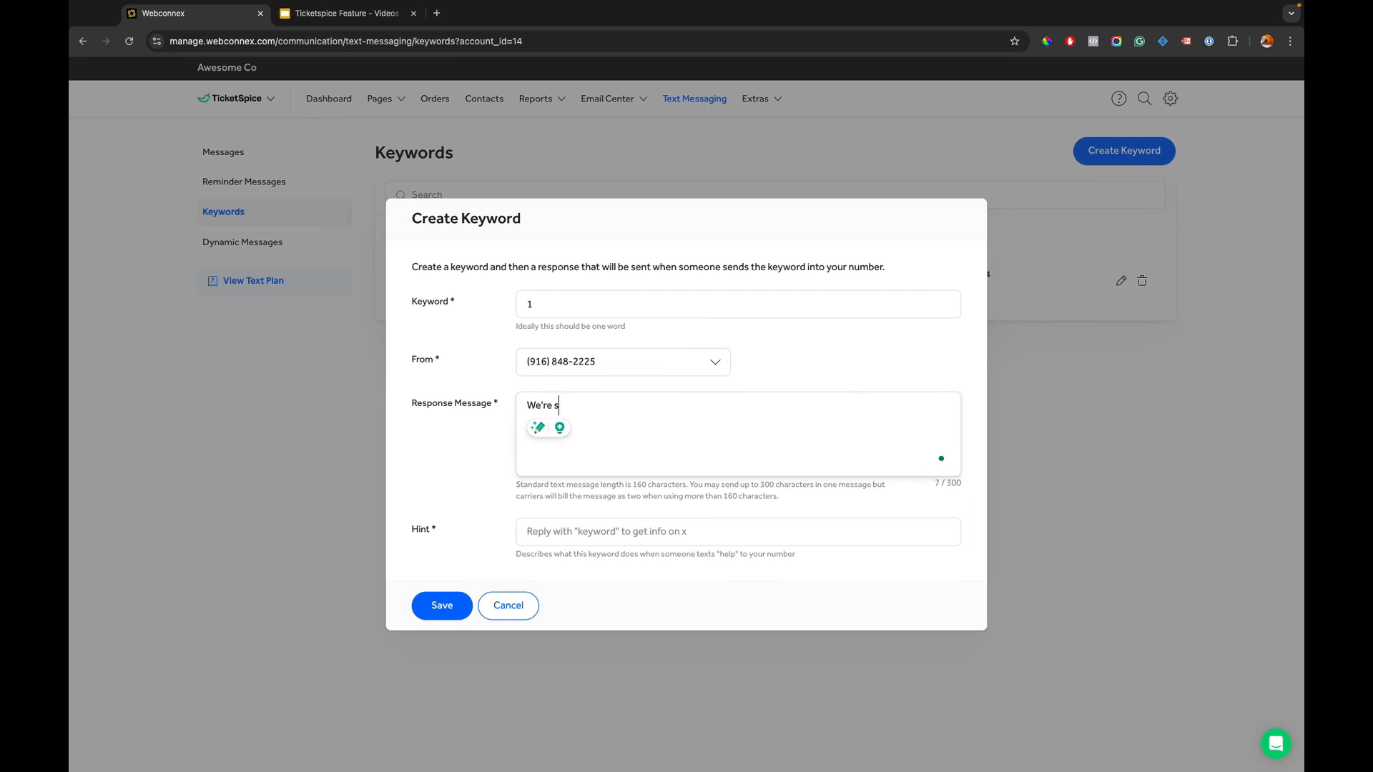
pyautogui.write('o sorry to hear that. Give us fee')
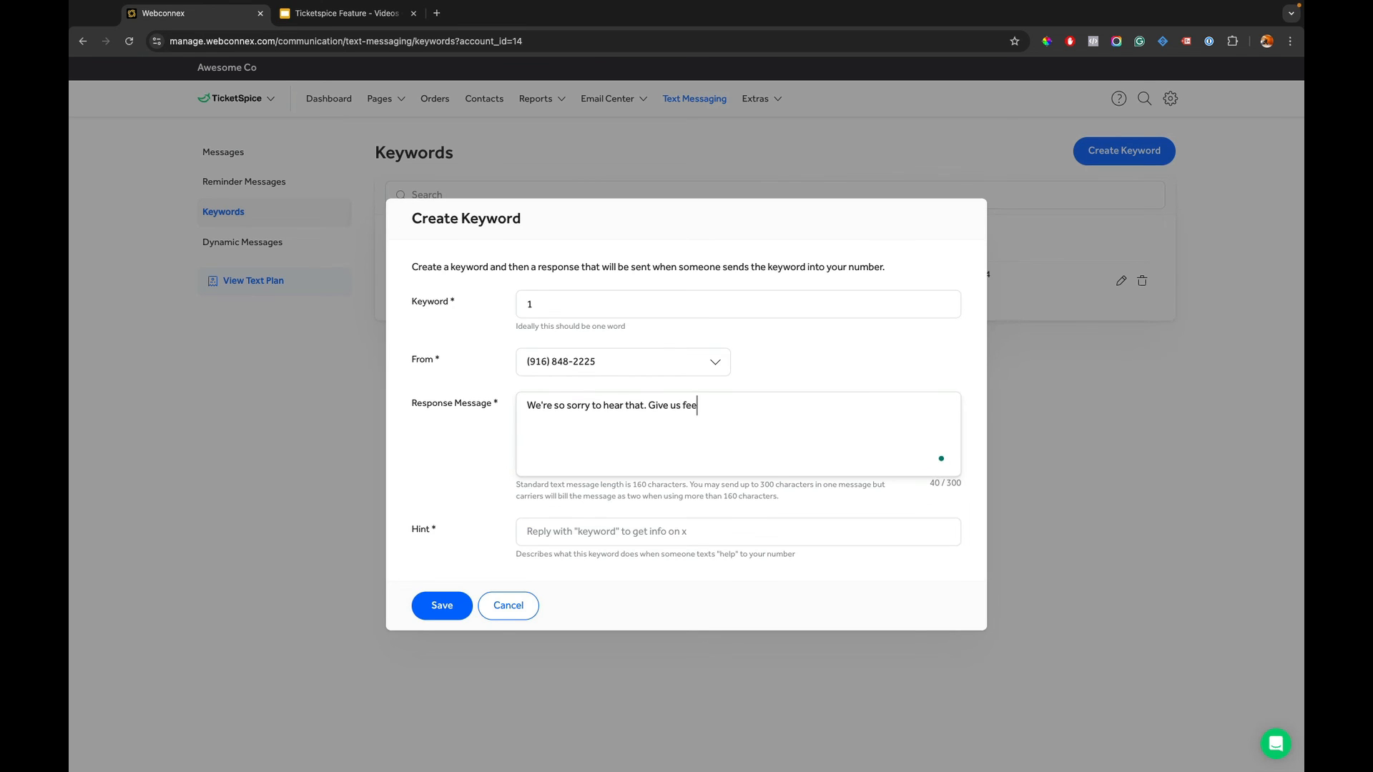
pyautogui.write('dback for how to improve! www.ticketspice.c')
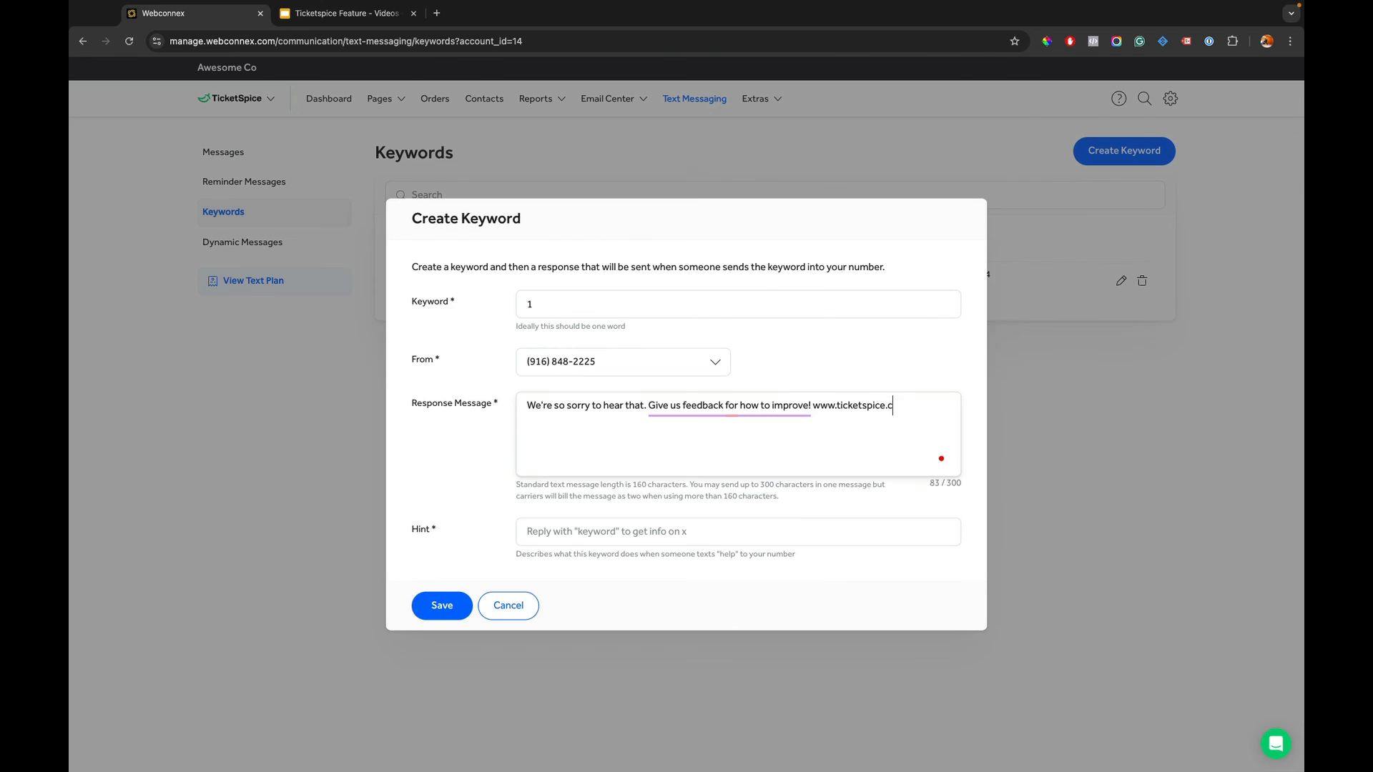
pyautogui.write('om/survey')
pyautogui.click(525, 604)
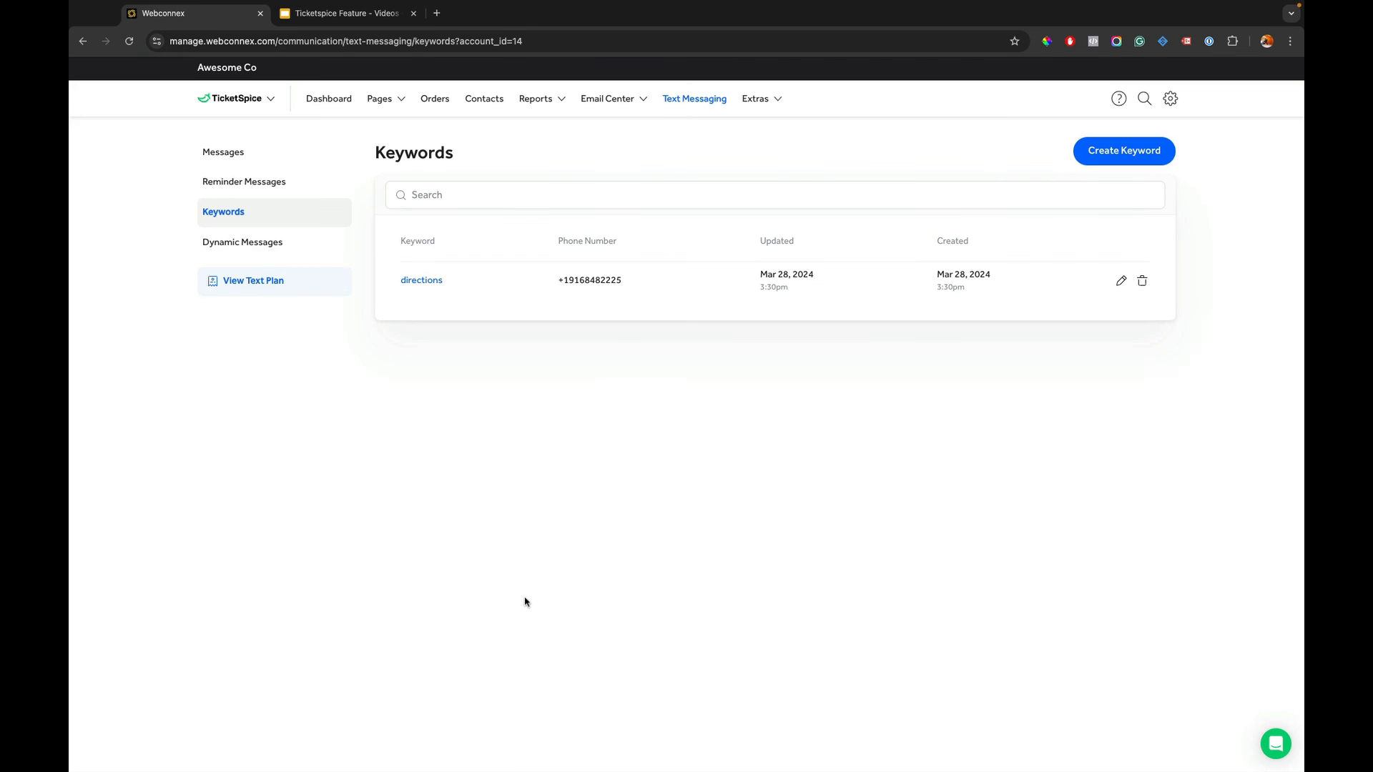